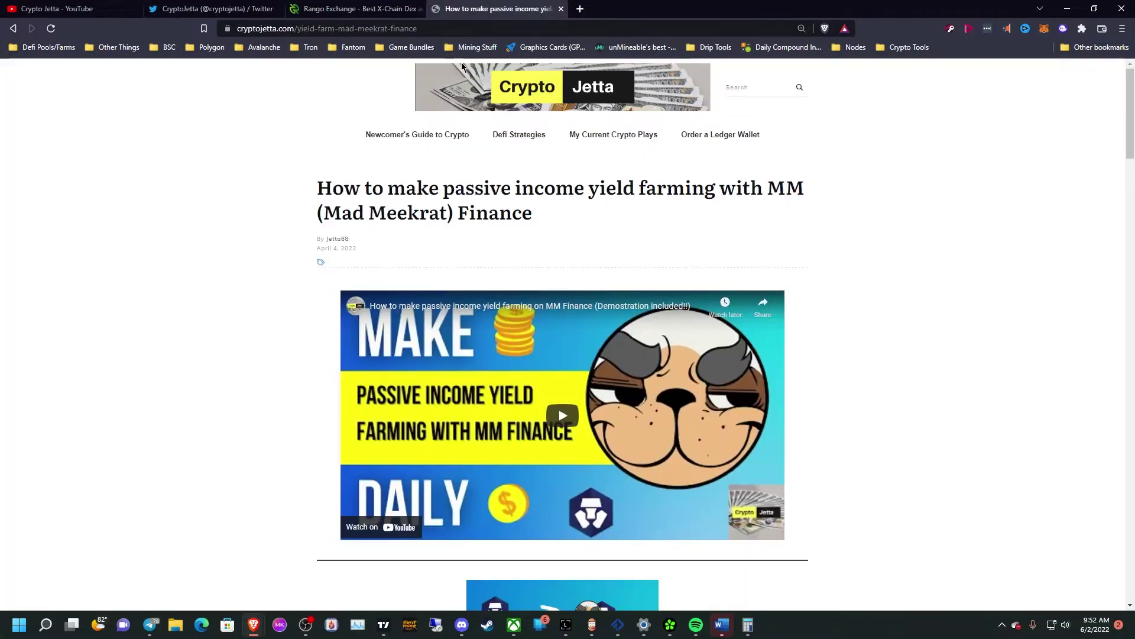
# Open the CryptoJetta site's Defi Strategies section and look through the guide on passive income yield farming with MM Finance
pyautogui.click(532, 78)
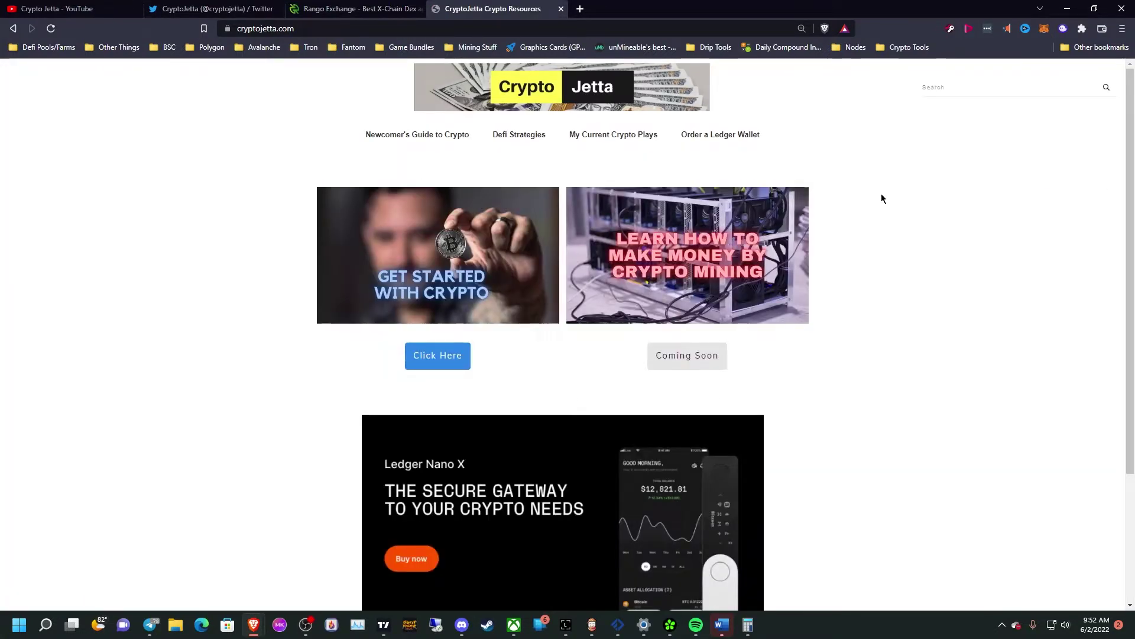
pyautogui.click(516, 140)
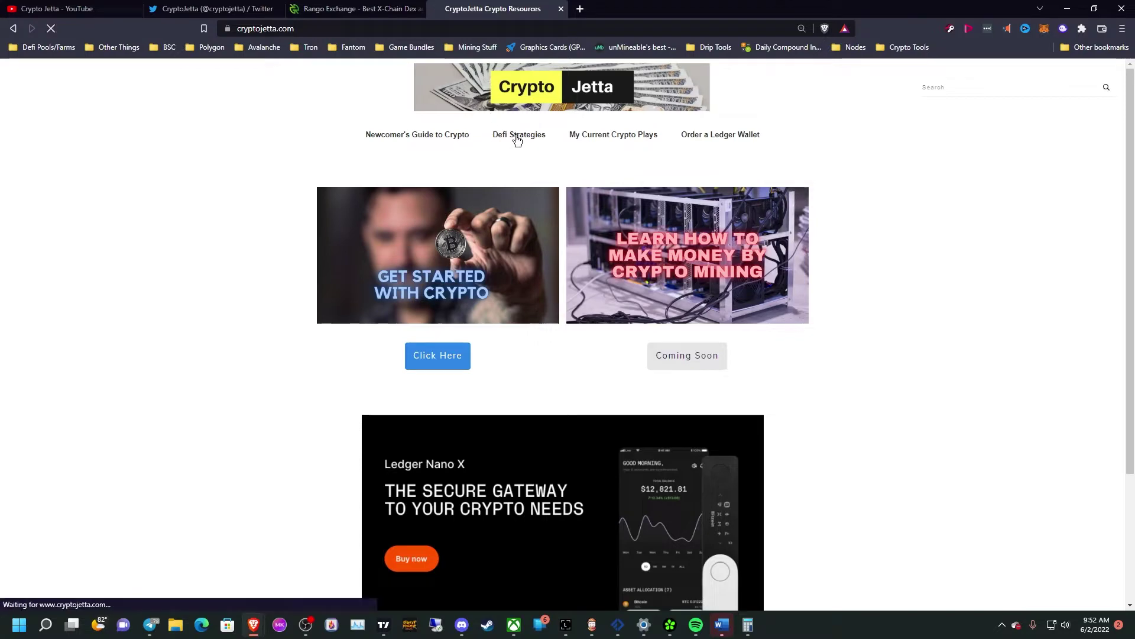
pyautogui.hotkey('ctrl', '1')
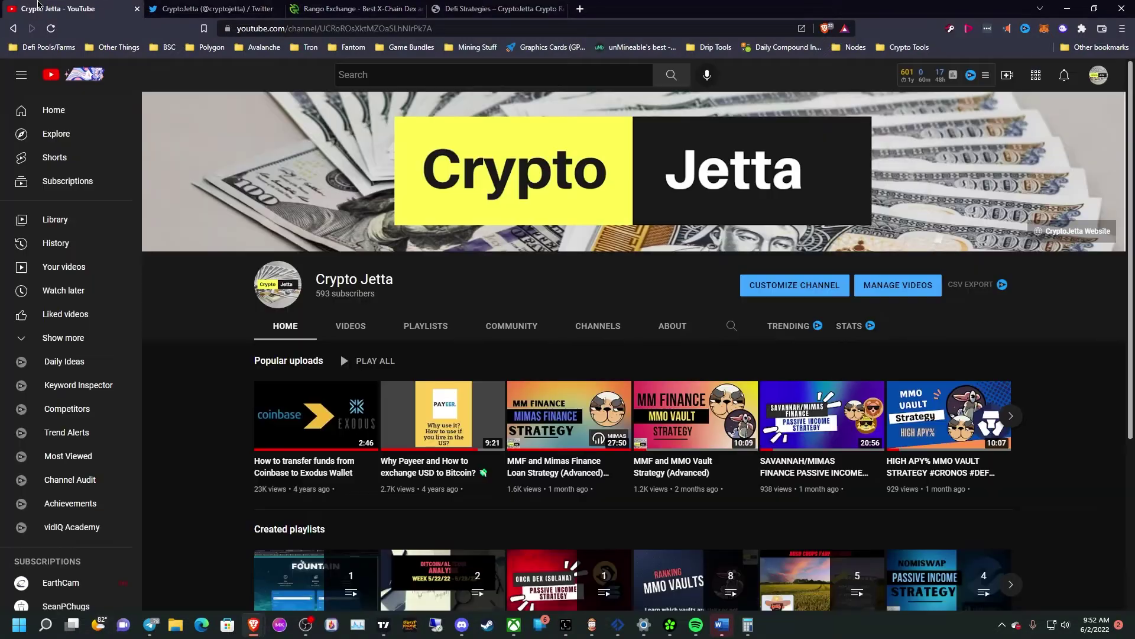
pyautogui.click(483, 13)
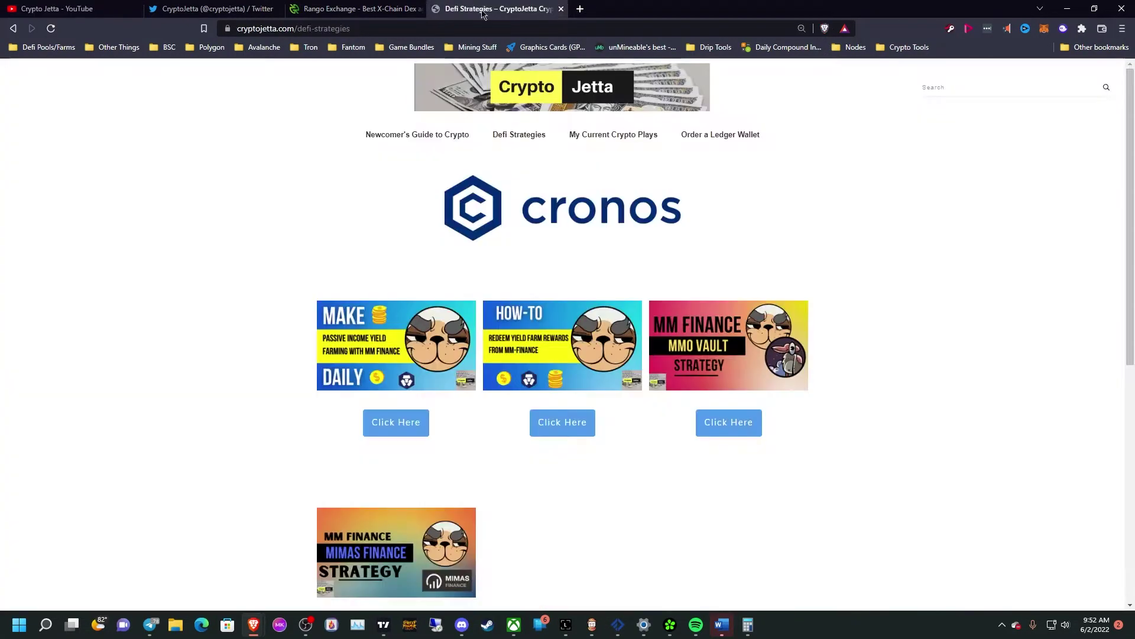
pyautogui.click(398, 430)
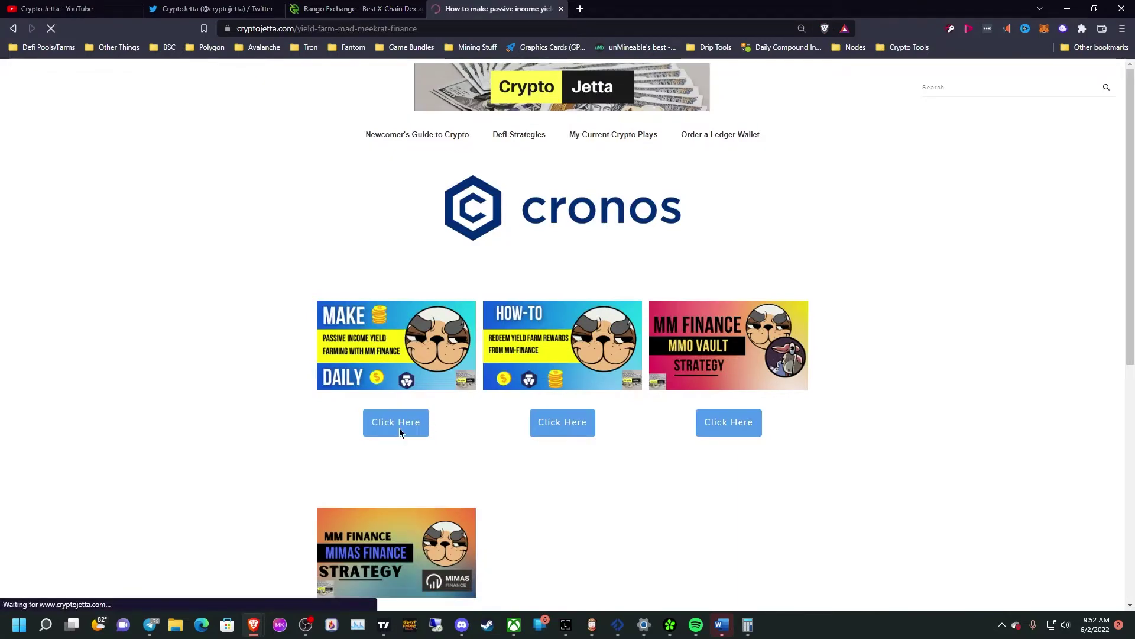
pyautogui.scroll(-10, 820, 373)
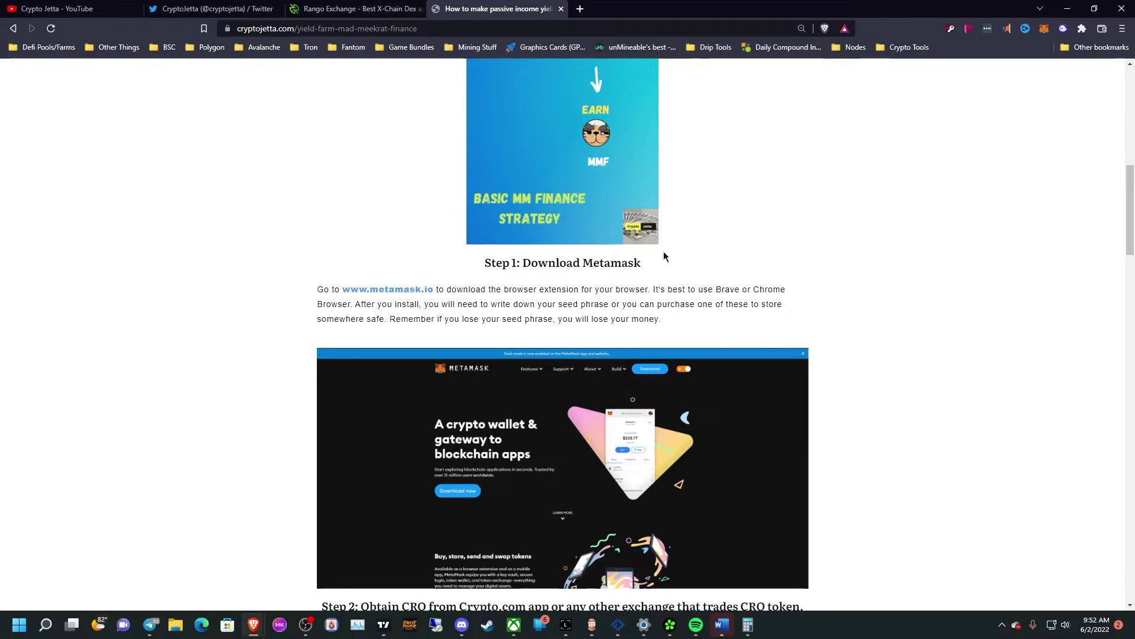
pyautogui.scroll(10, 664, 251)
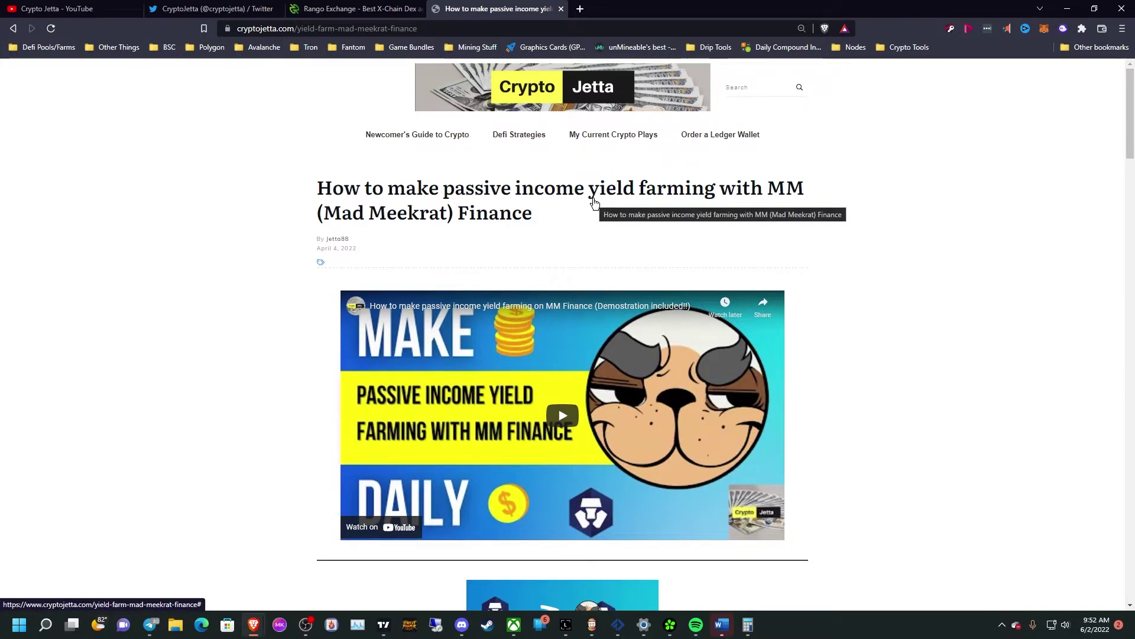
# Switch to the Rango Exchange page and check the MetaMask balances on Avalanche C-Chain and Binance Smart Chain
pyautogui.click(358, 9)
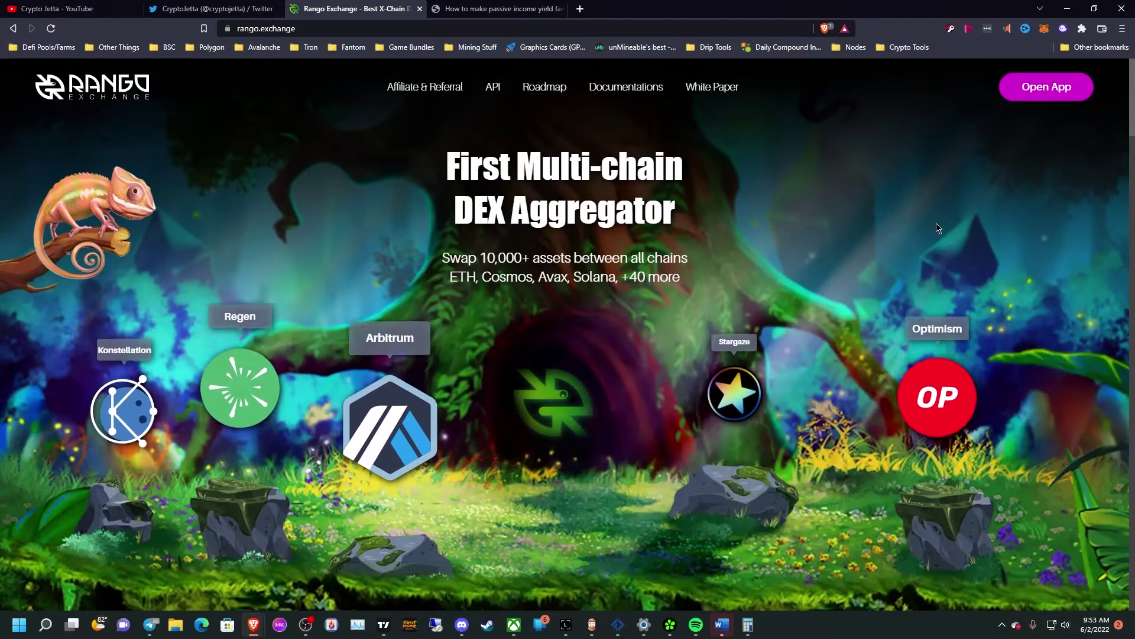
pyautogui.click(1044, 29)
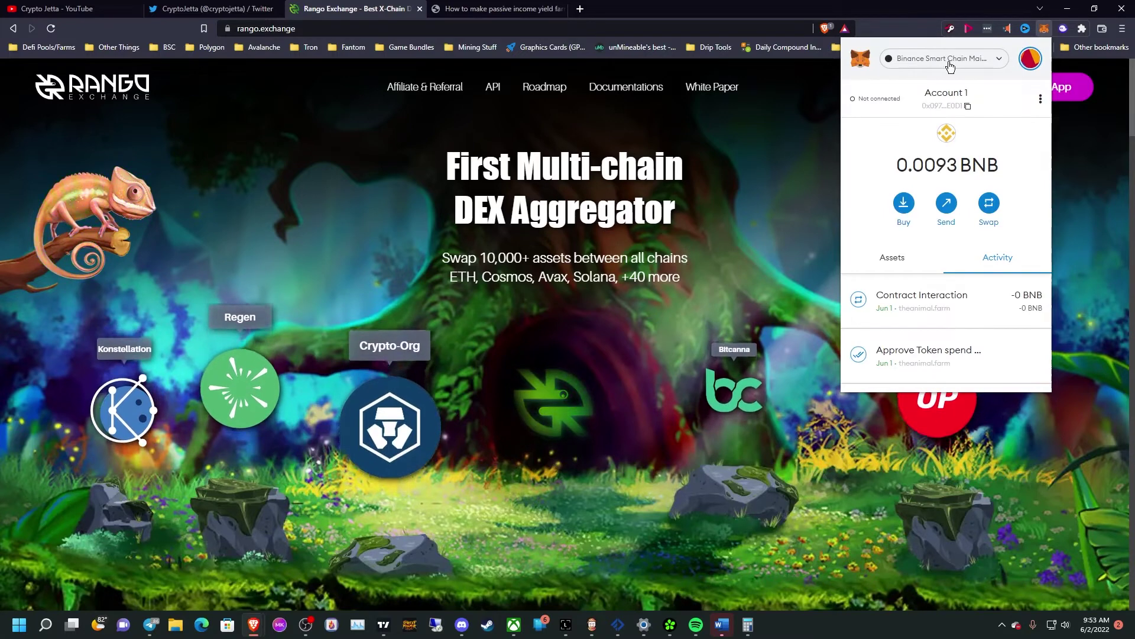
pyautogui.click(950, 67)
pyautogui.click(943, 270)
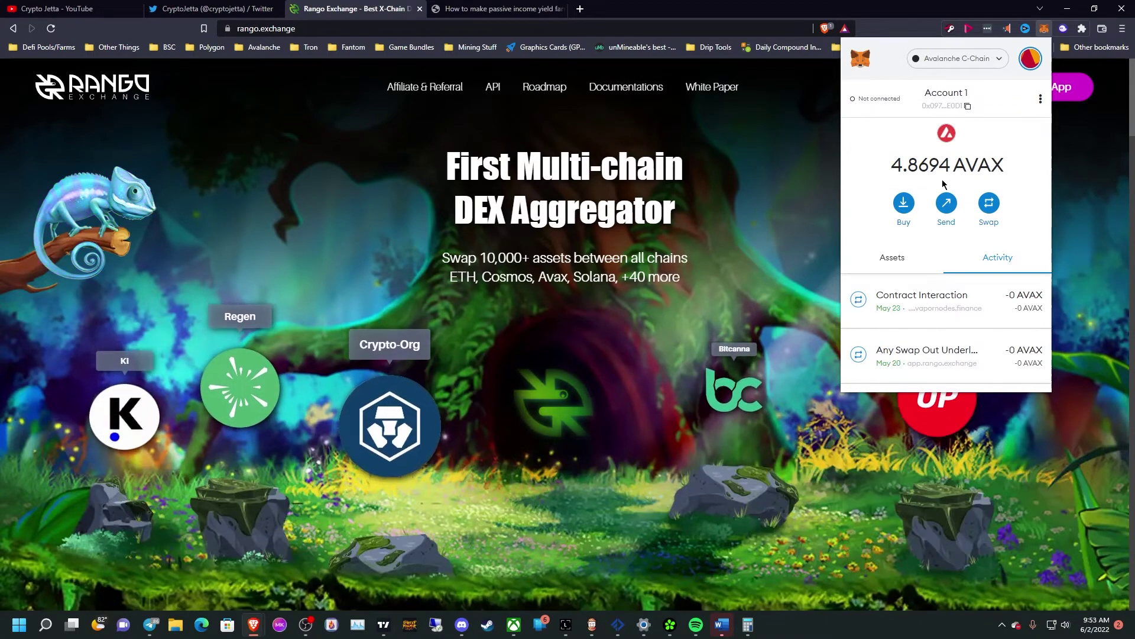
pyautogui.click(951, 61)
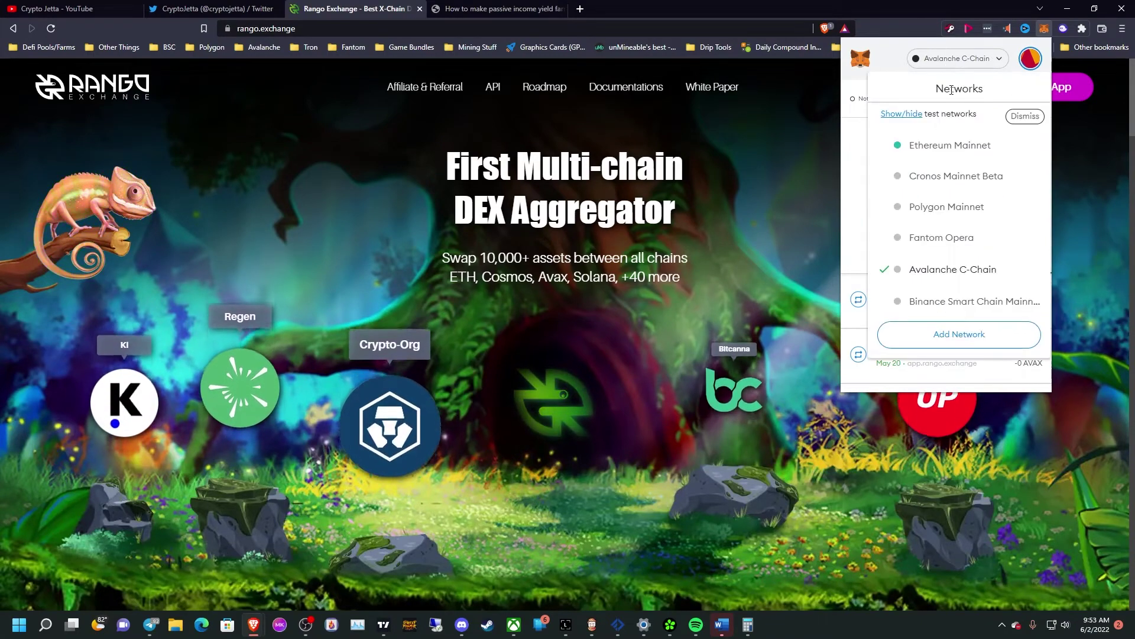
pyautogui.click(954, 302)
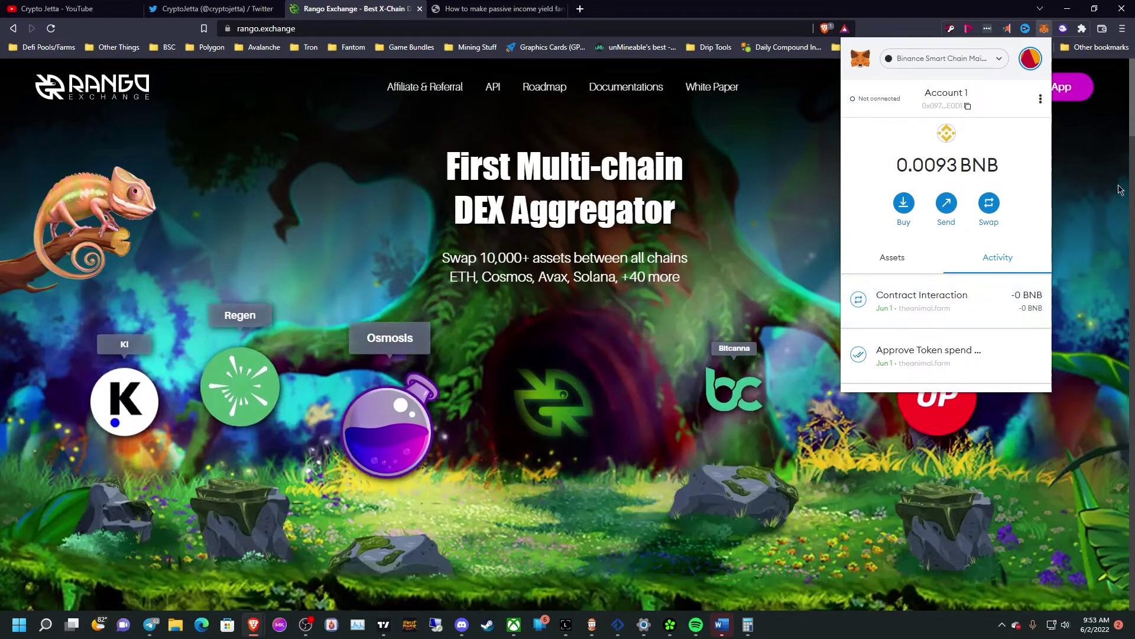
pyautogui.click(1092, 179)
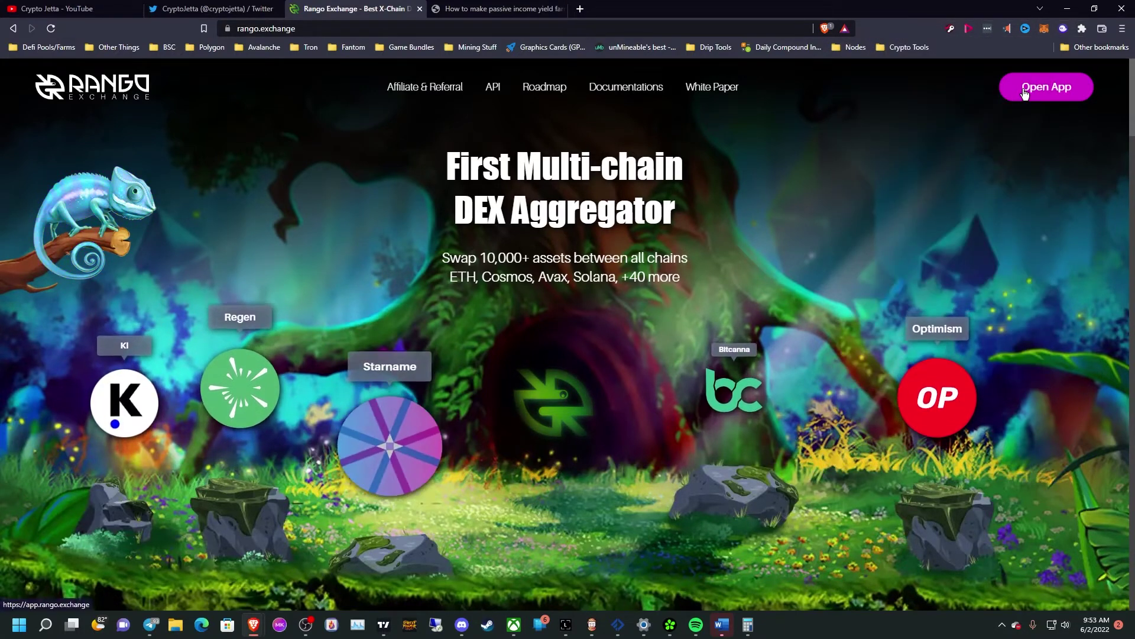
# Open the Rango swap app and connect the MetaMask wallet to it
pyautogui.click(1025, 90)
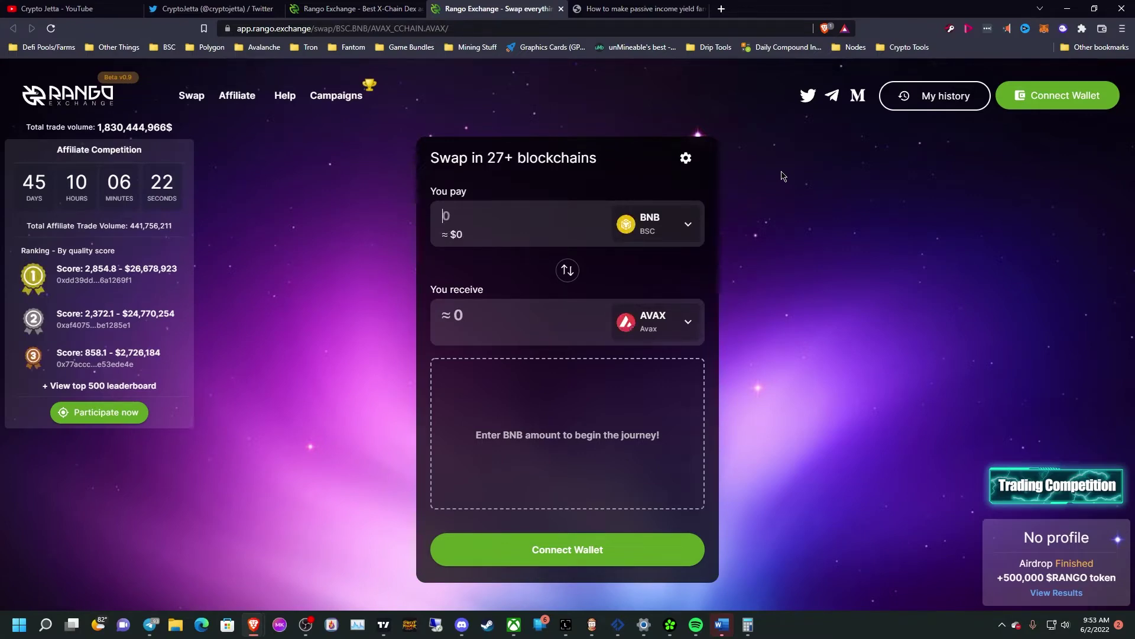
pyautogui.click(1029, 97)
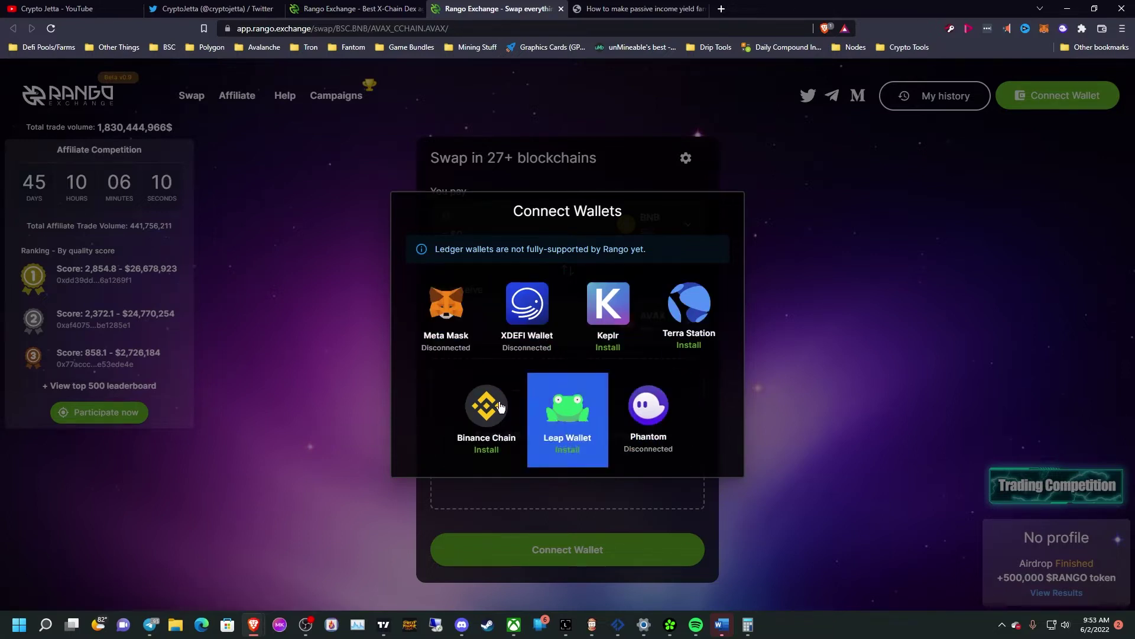
pyautogui.click(438, 314)
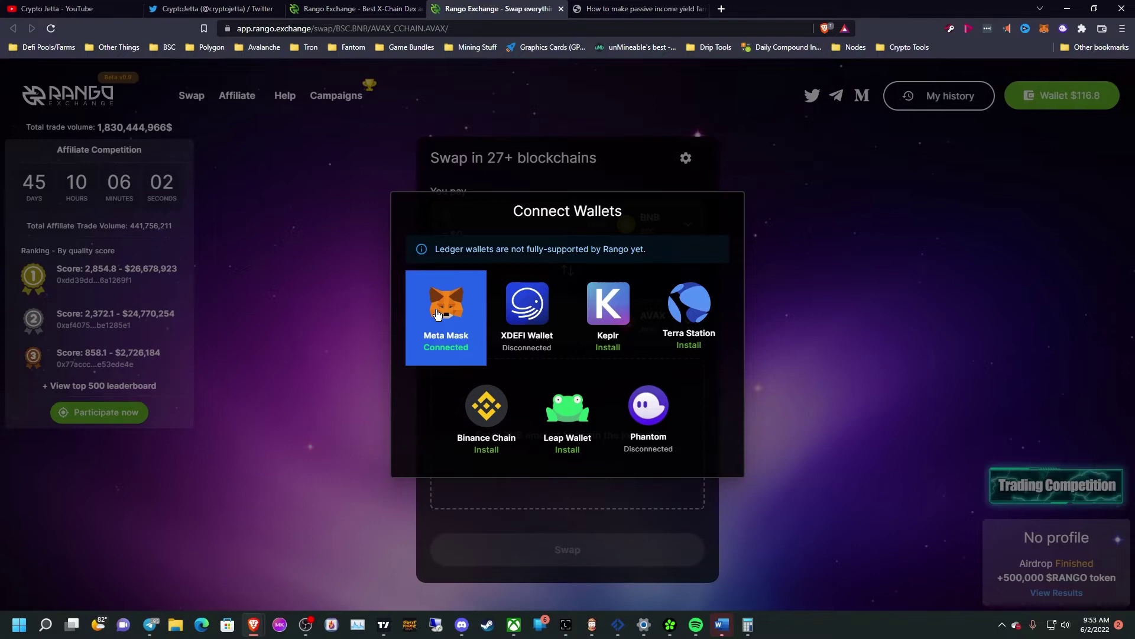
pyautogui.click(850, 242)
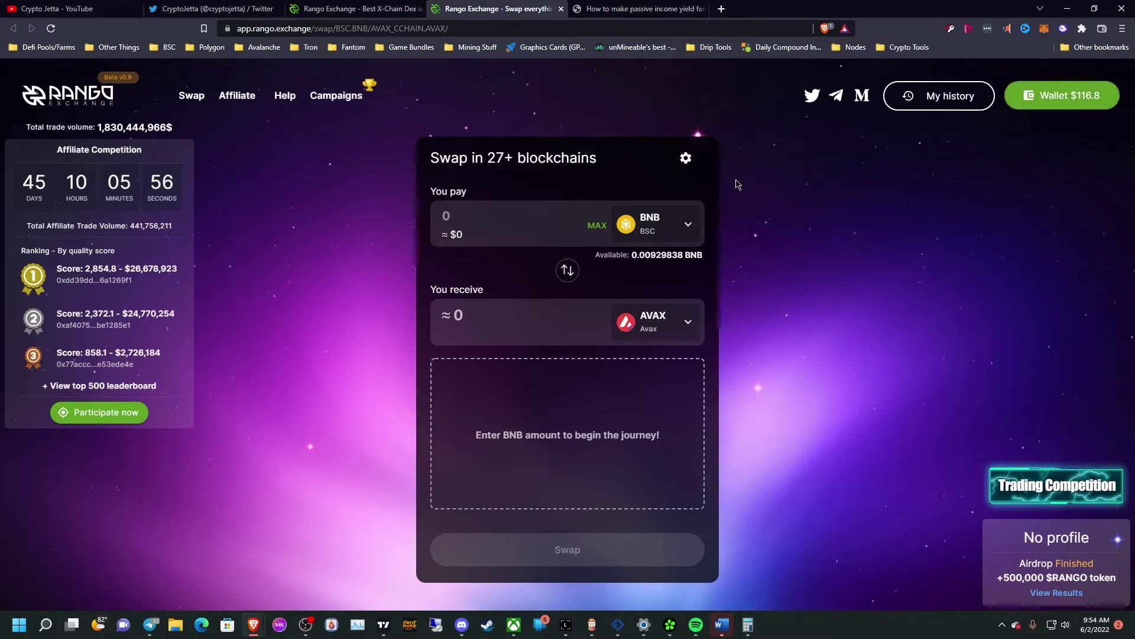
# Set the token to pay in the swap to AVAX on the Avax-C network
pyautogui.click(665, 230)
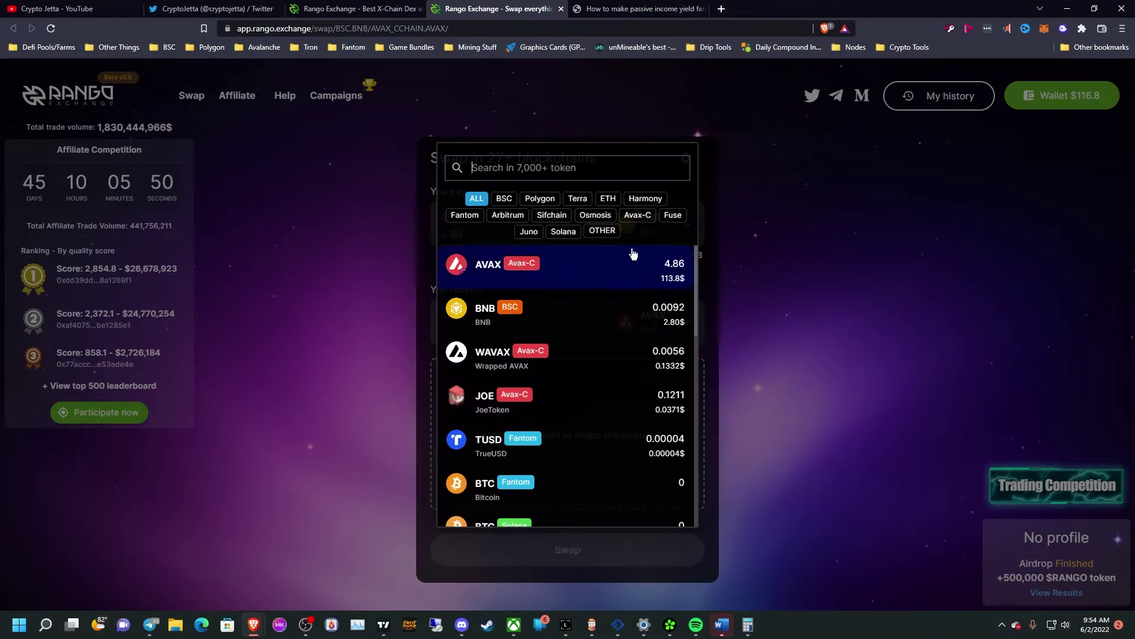
pyautogui.click(749, 236)
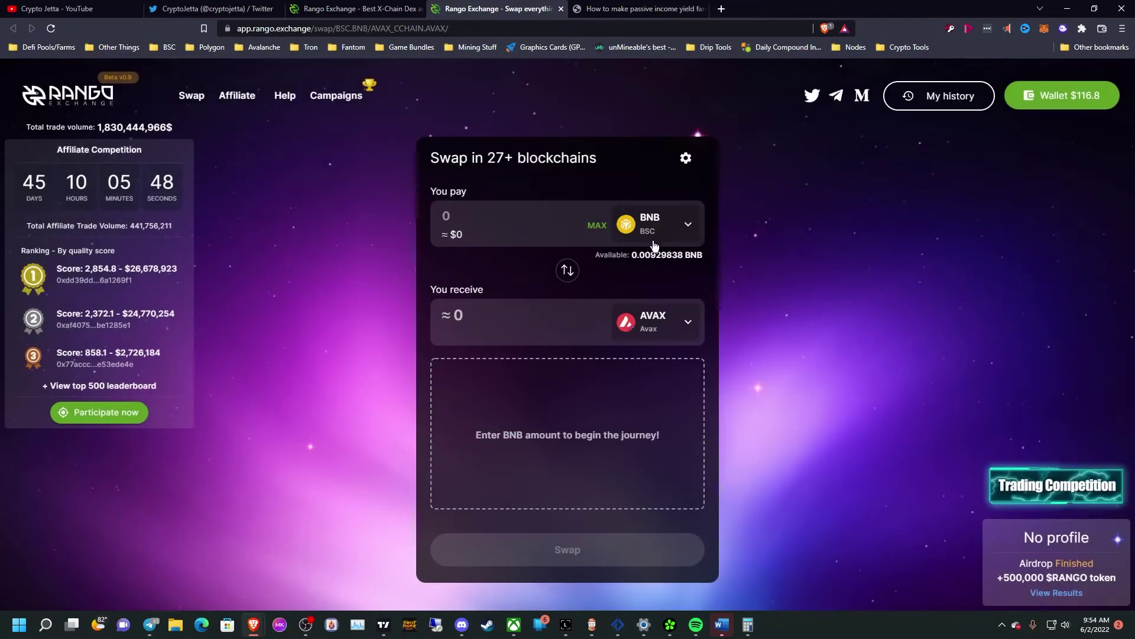
pyautogui.click(688, 227)
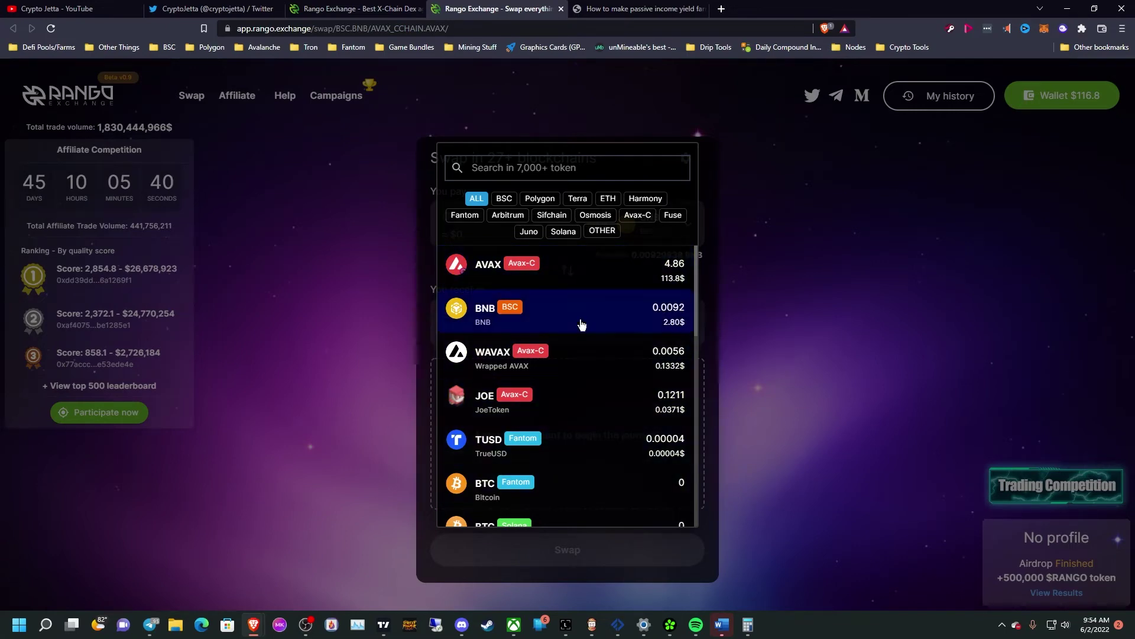
pyautogui.click(588, 287)
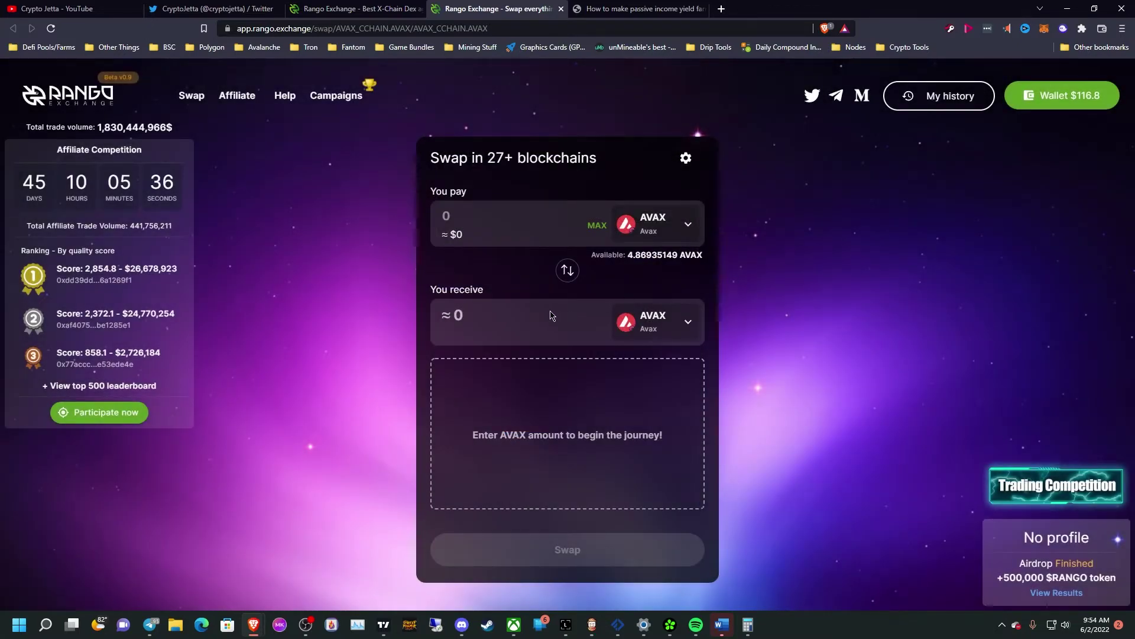
# Browse the receive tokens by blockchain, search for bnb on Polygon and Fantom, and choose the Fantom version of BNB
pyautogui.click(649, 329)
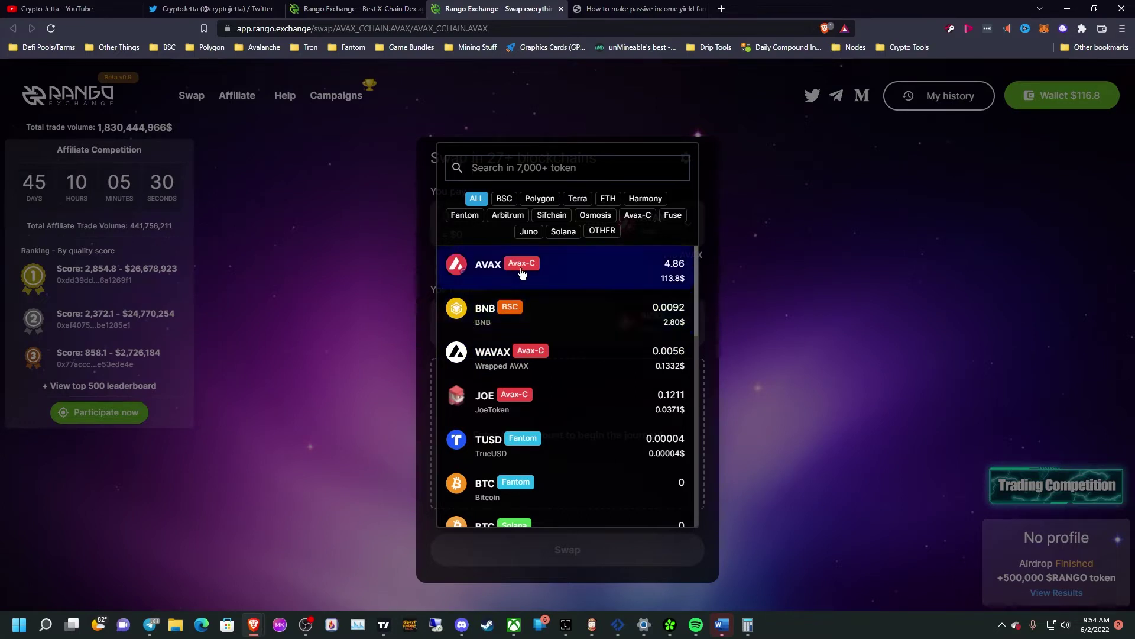
pyautogui.click(502, 201)
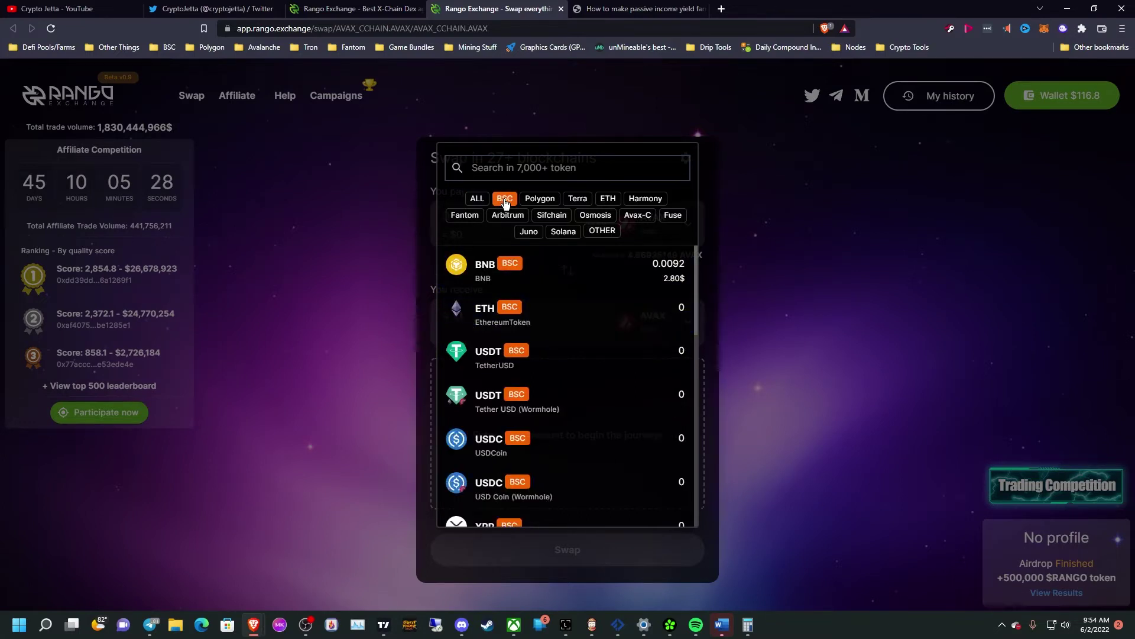
pyautogui.click(477, 200)
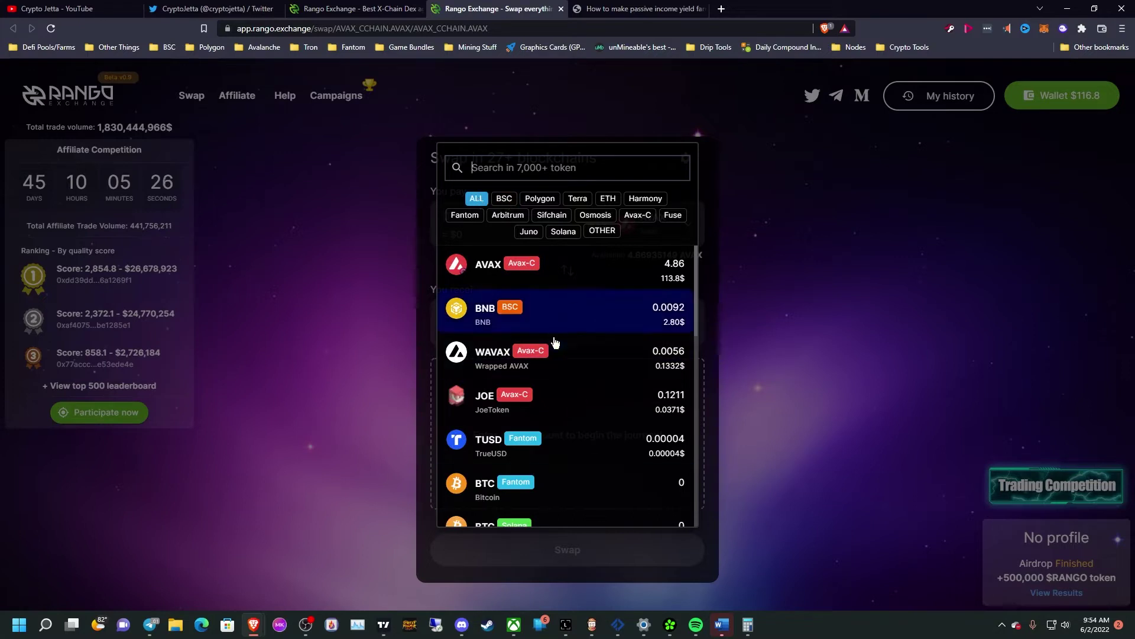
pyautogui.click(512, 202)
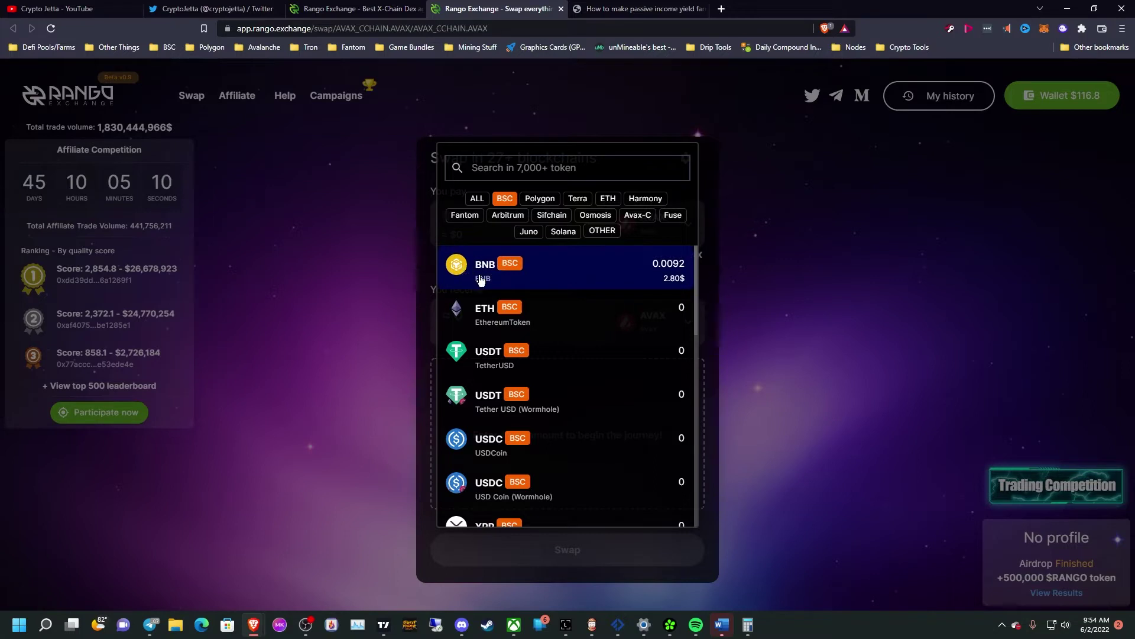
pyautogui.click(539, 199)
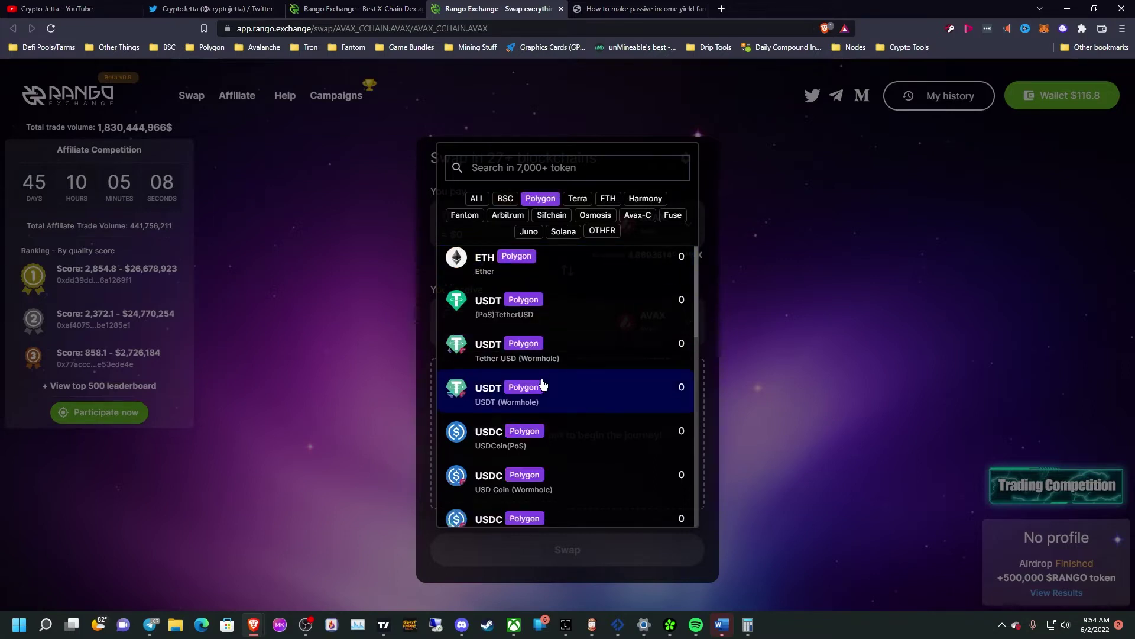
pyautogui.write('bnb')
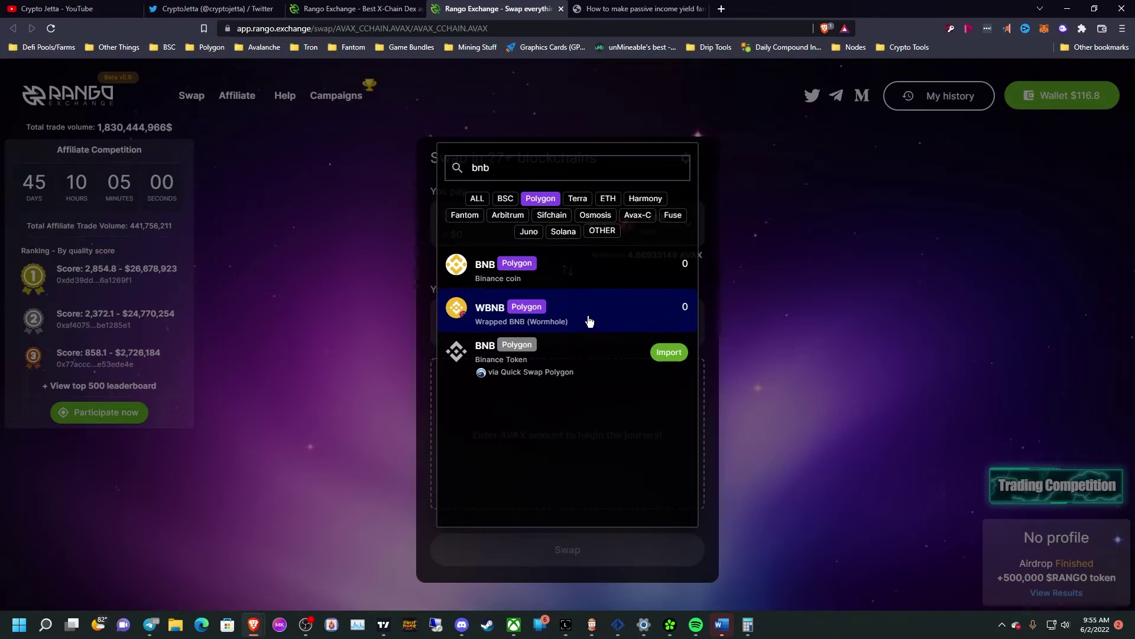
pyautogui.click(466, 216)
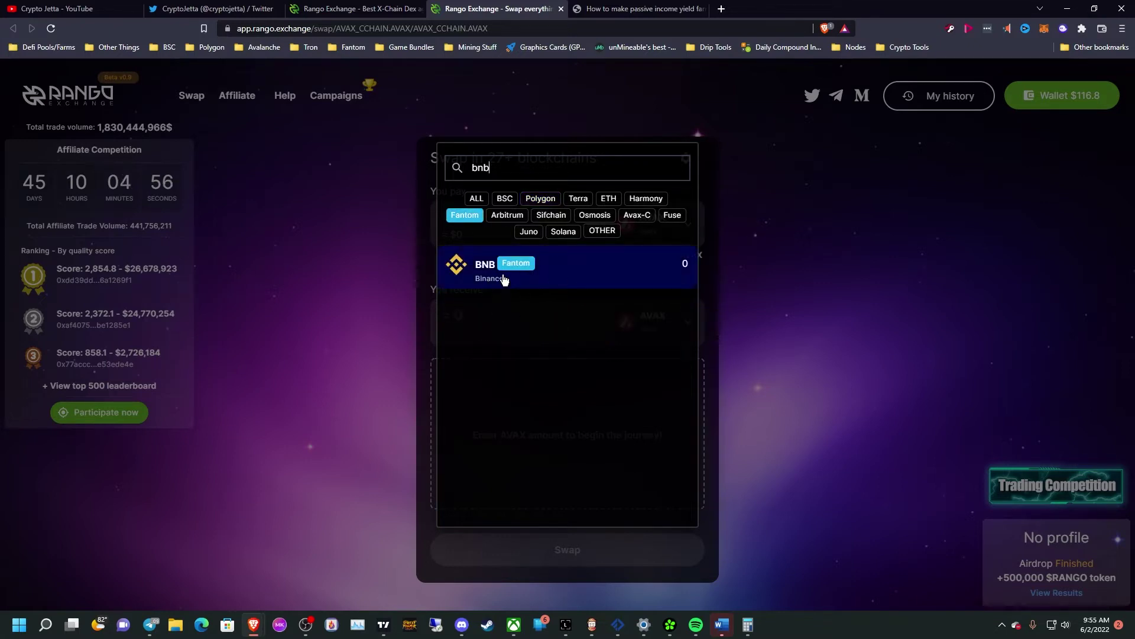
pyautogui.click(578, 269)
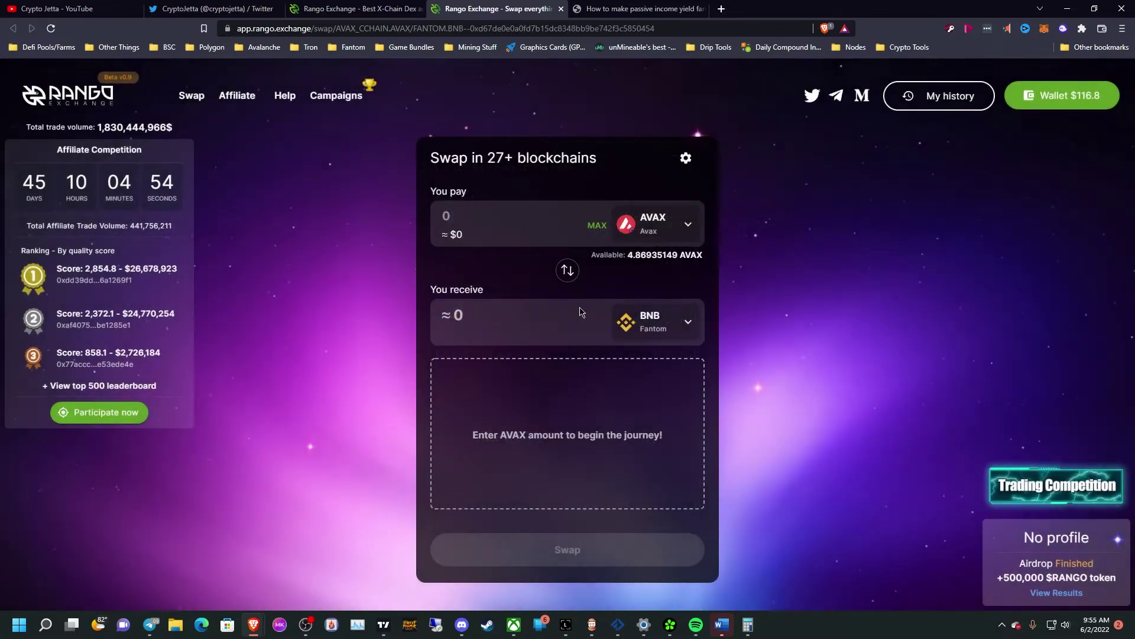
# Set the token to receive in the swap to BNB on the BSC network
pyautogui.click(675, 324)
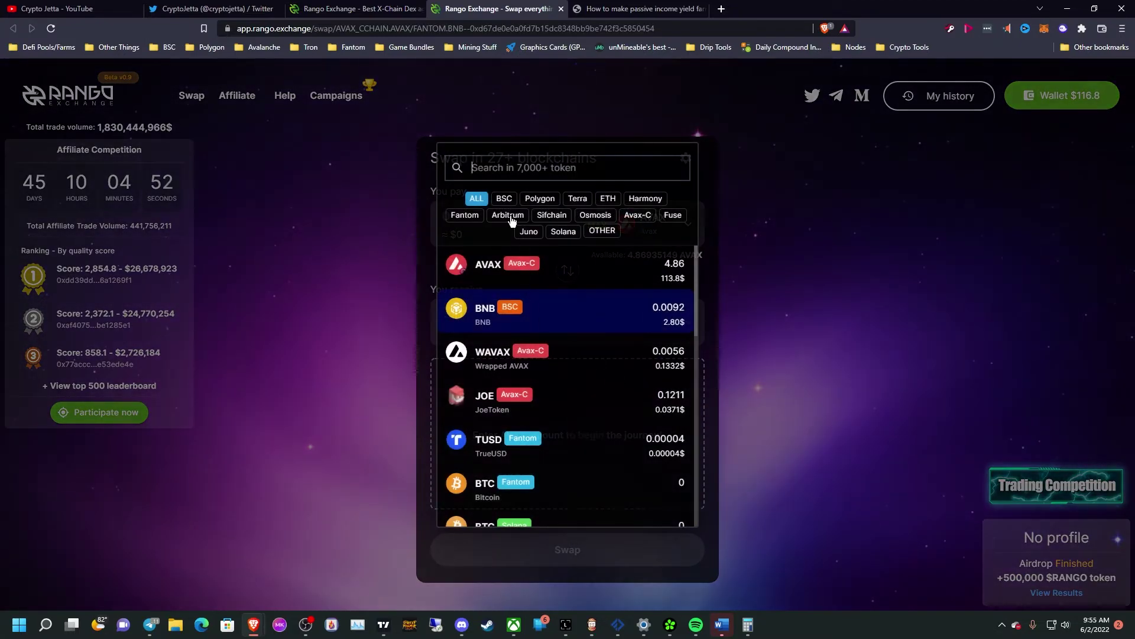
pyautogui.click(505, 199)
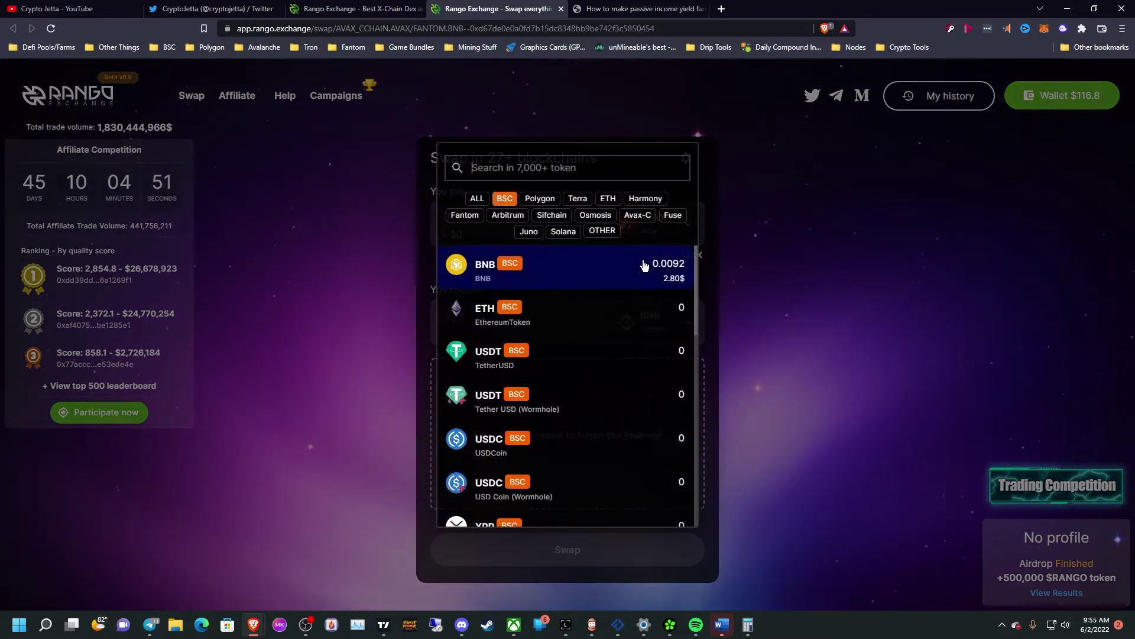
pyautogui.click(600, 276)
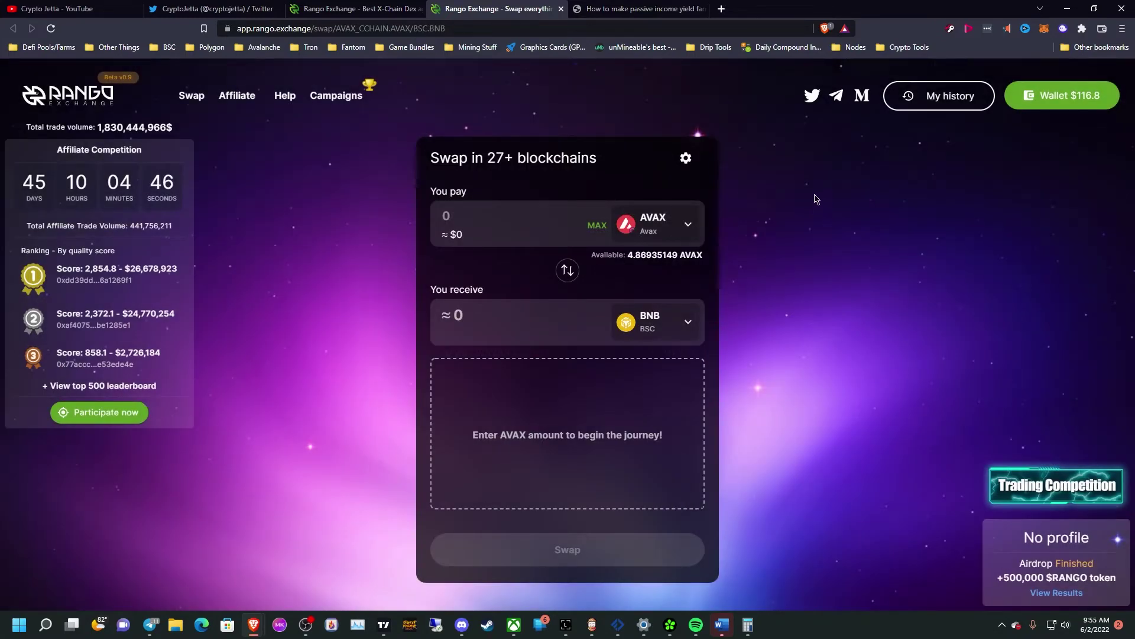
# Open coingecko.com in a new browser tab and look through the cryptocurrency prices ranked by market cap
pyautogui.click(720, 10)
pyautogui.write('coingecko.com/en')
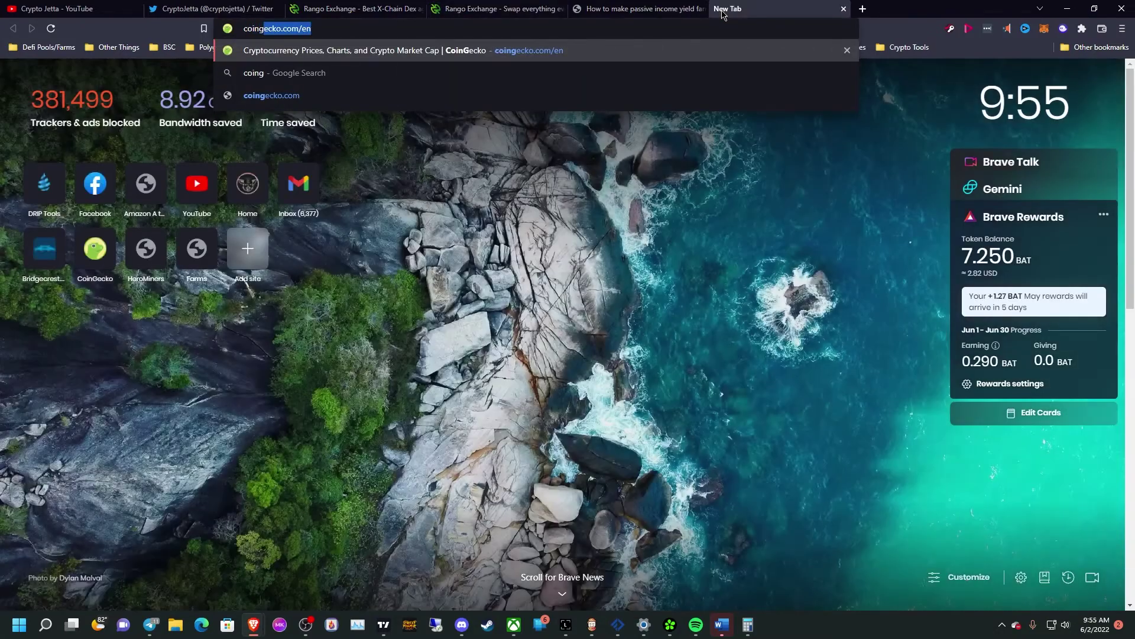
pyautogui.press('Return')
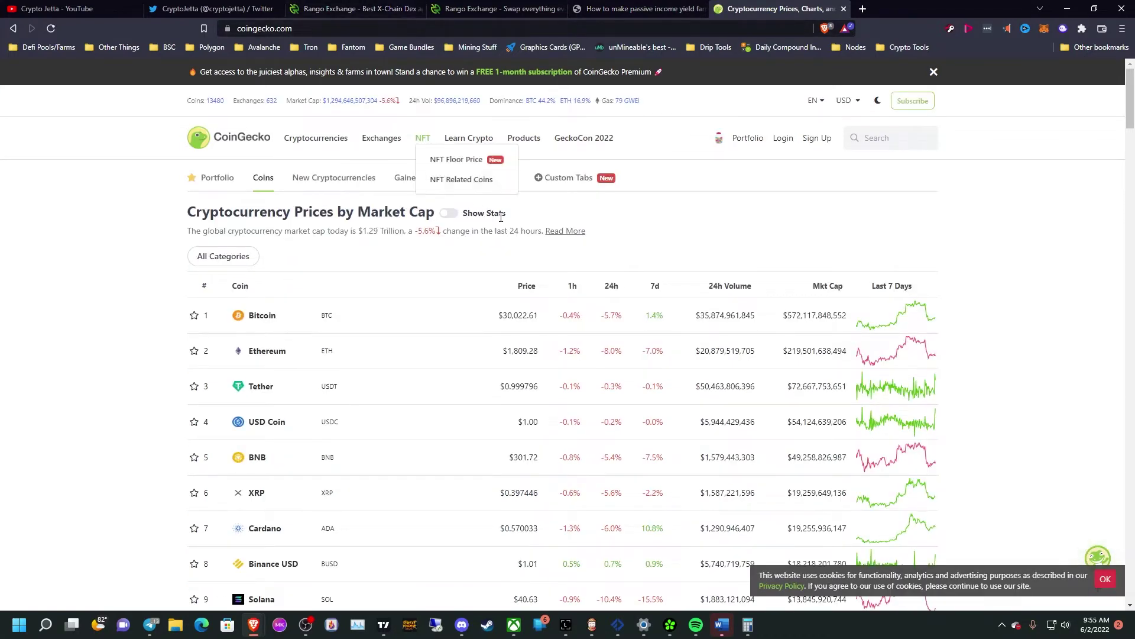
pyautogui.scroll(-4, 775, 216)
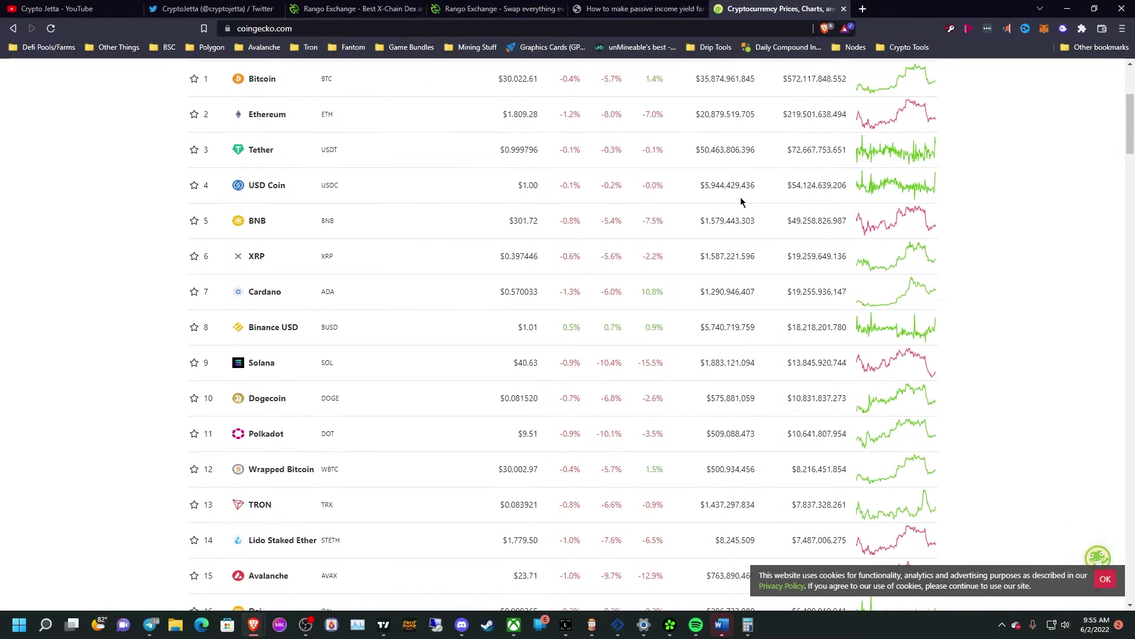
# Open the Avalanche (AVAX) coin page and convert 100 USD to AVAX
pyautogui.click(269, 583)
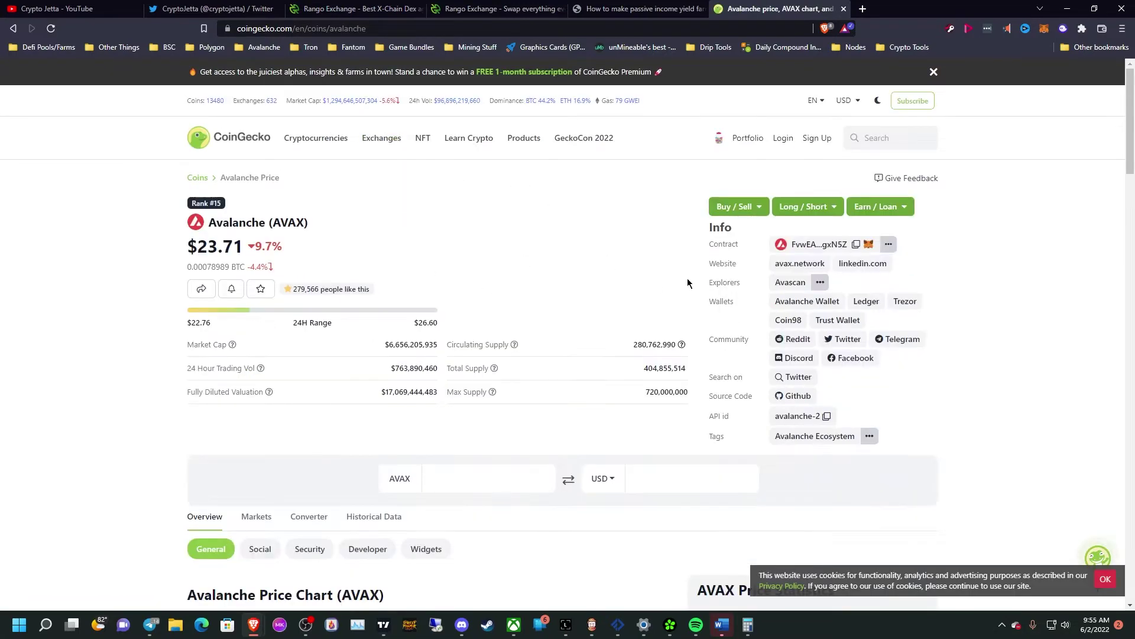
pyautogui.scroll(-2, 811, 476)
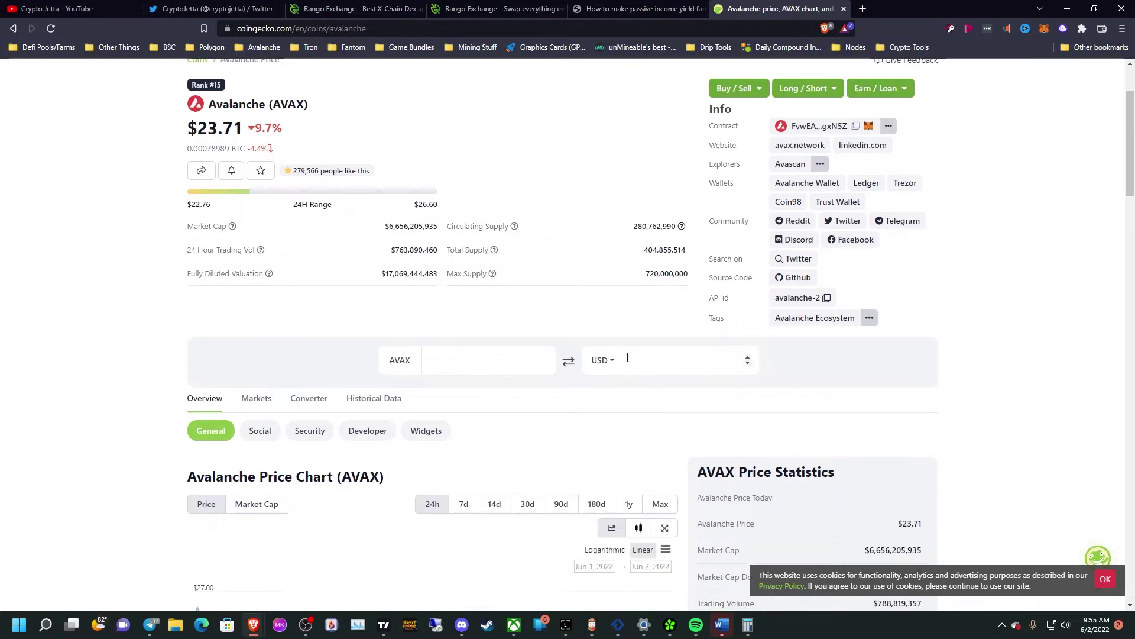
pyautogui.click(673, 350)
pyautogui.write('100')
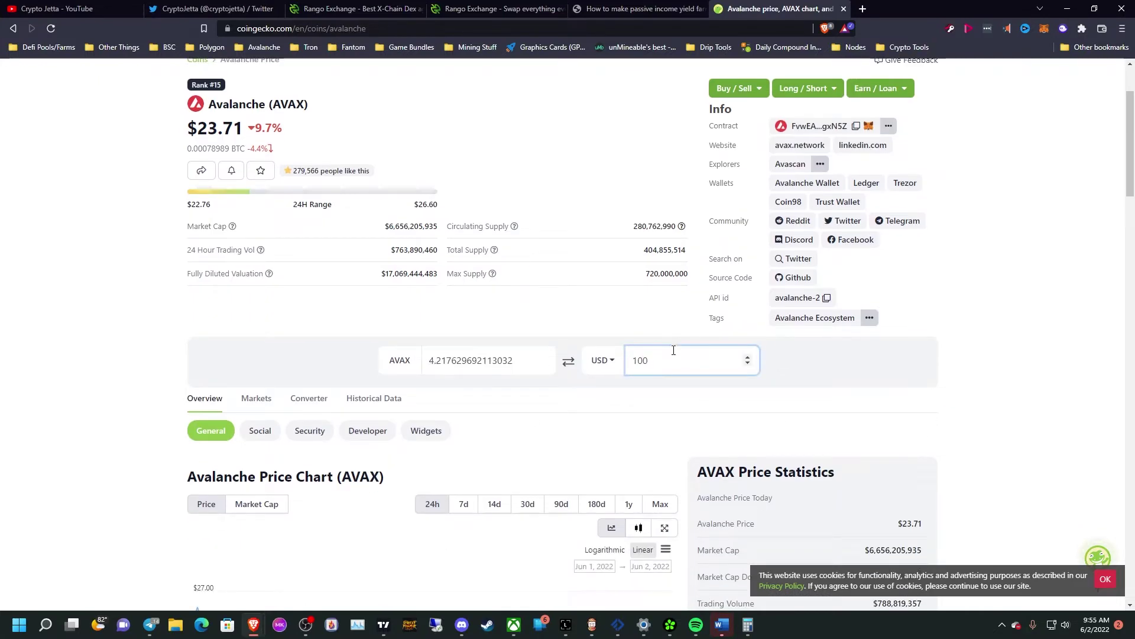
pyautogui.moveTo(425, 360); pyautogui.dragTo(448, 362)
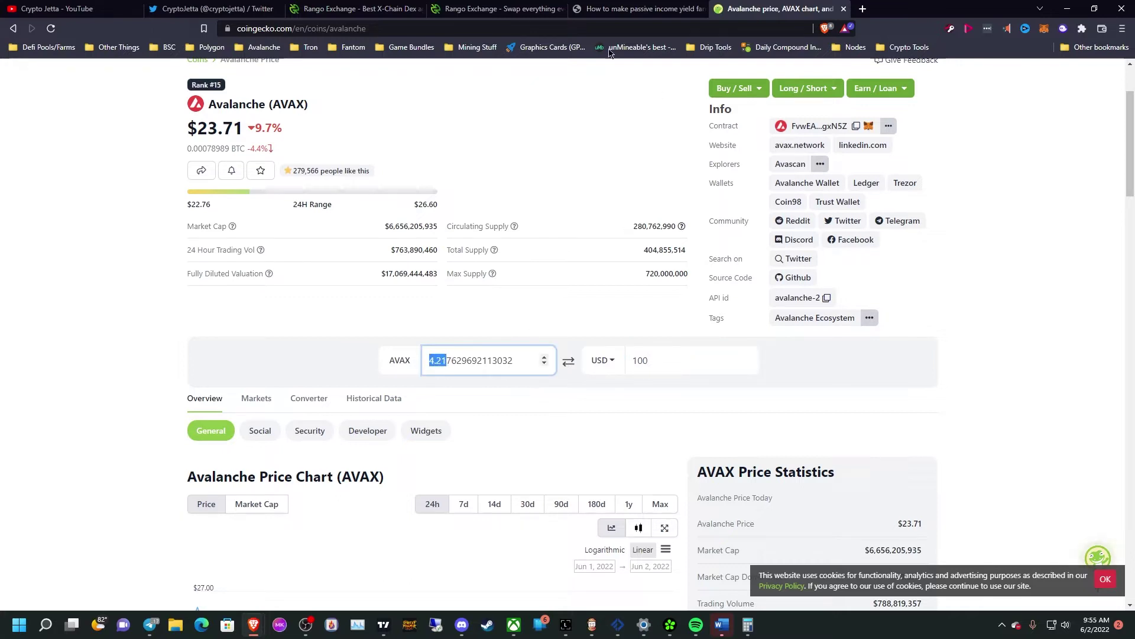
# Switch back to the Rango Exchange swap page and set the amount to pay to 4.4 AVAX
pyautogui.click(463, 7)
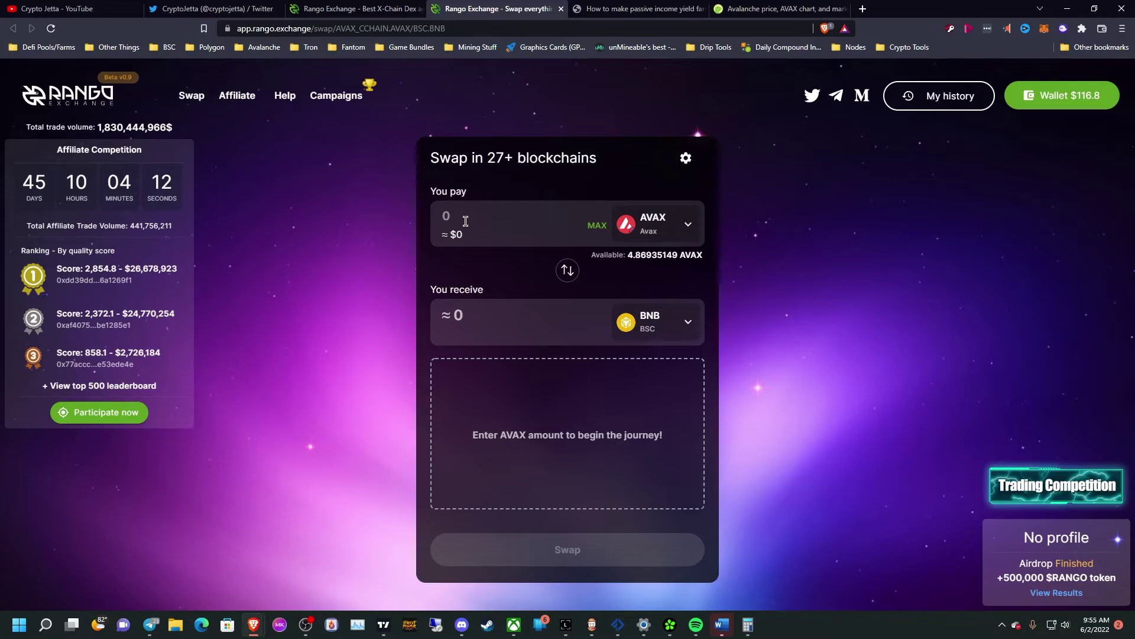
pyautogui.click(482, 208)
pyautogui.write('4.22')
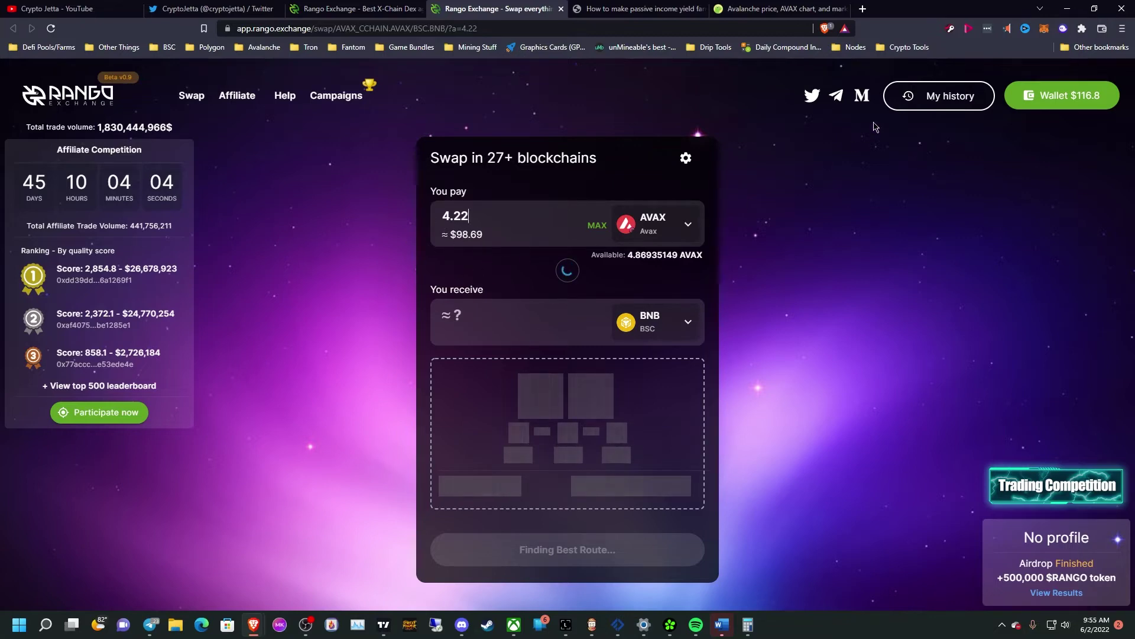
pyautogui.press('BackSpace')
pyautogui.write('4')
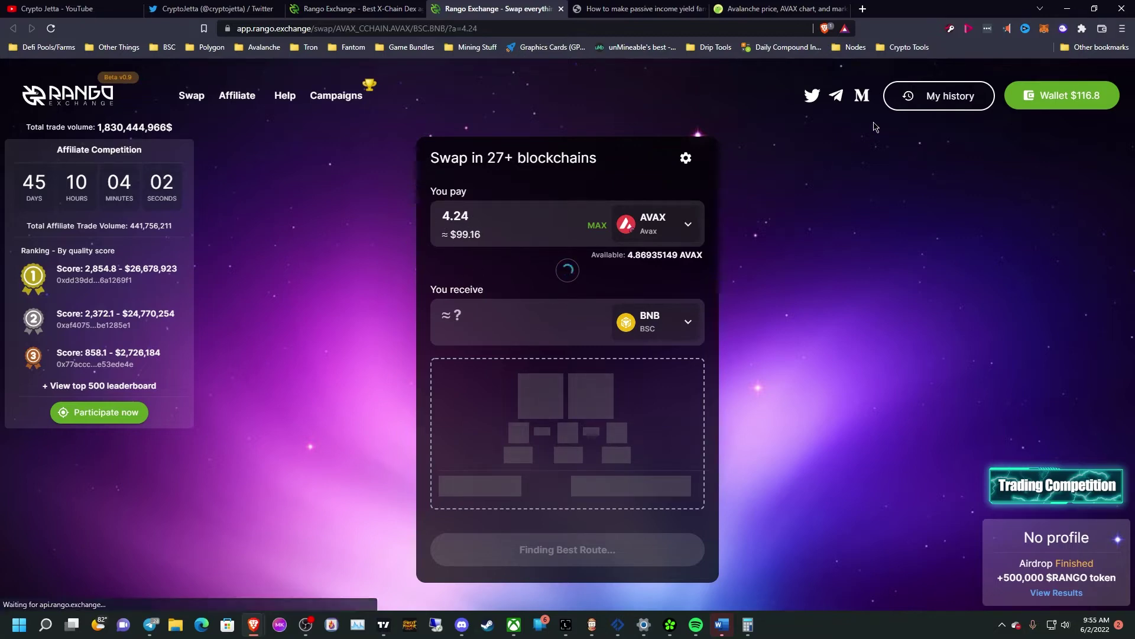
pyautogui.press('BackSpace')
pyautogui.write('5')
pyautogui.press('BackSpace')
pyautogui.write('6')
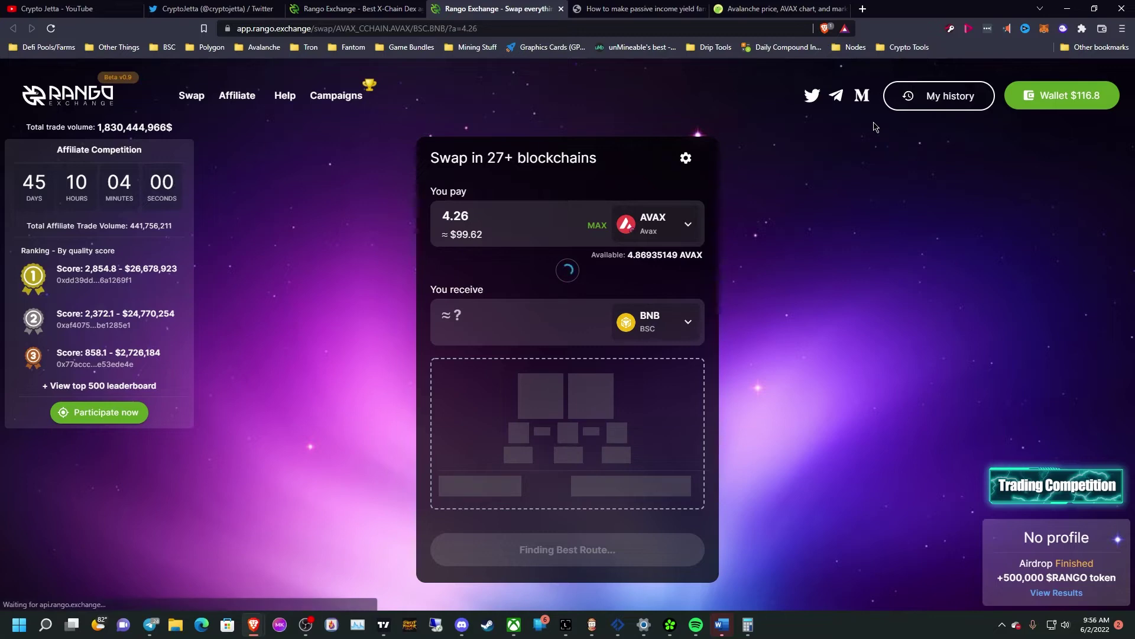
pyautogui.press('BackSpace')
pyautogui.press('BackSpace')
pyautogui.write('3')
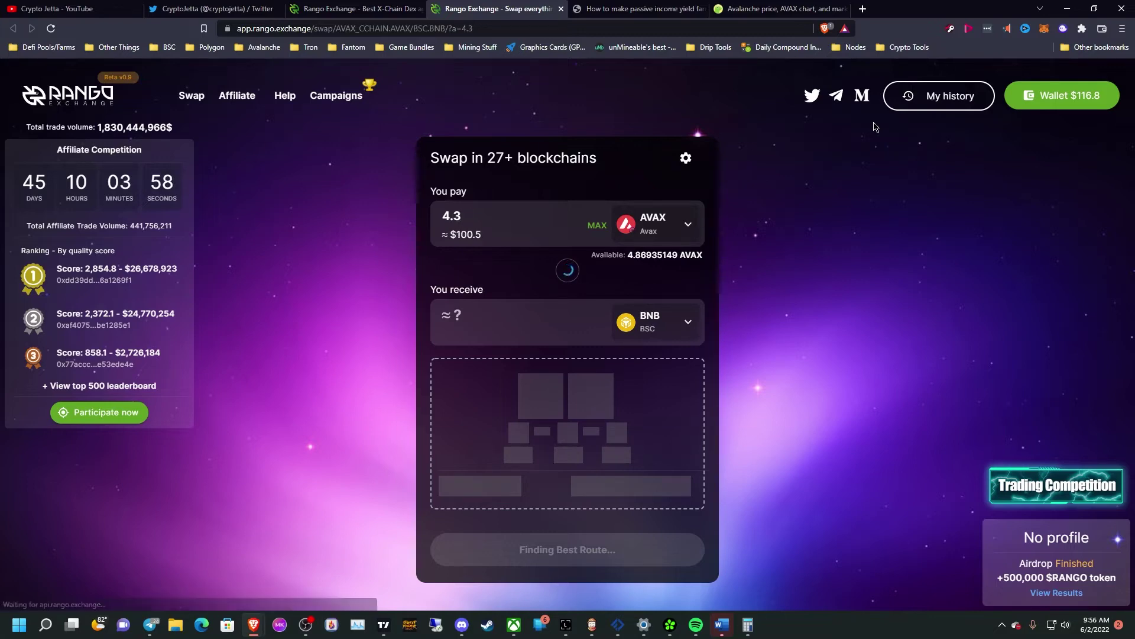
pyautogui.press('BackSpace')
pyautogui.write('4')
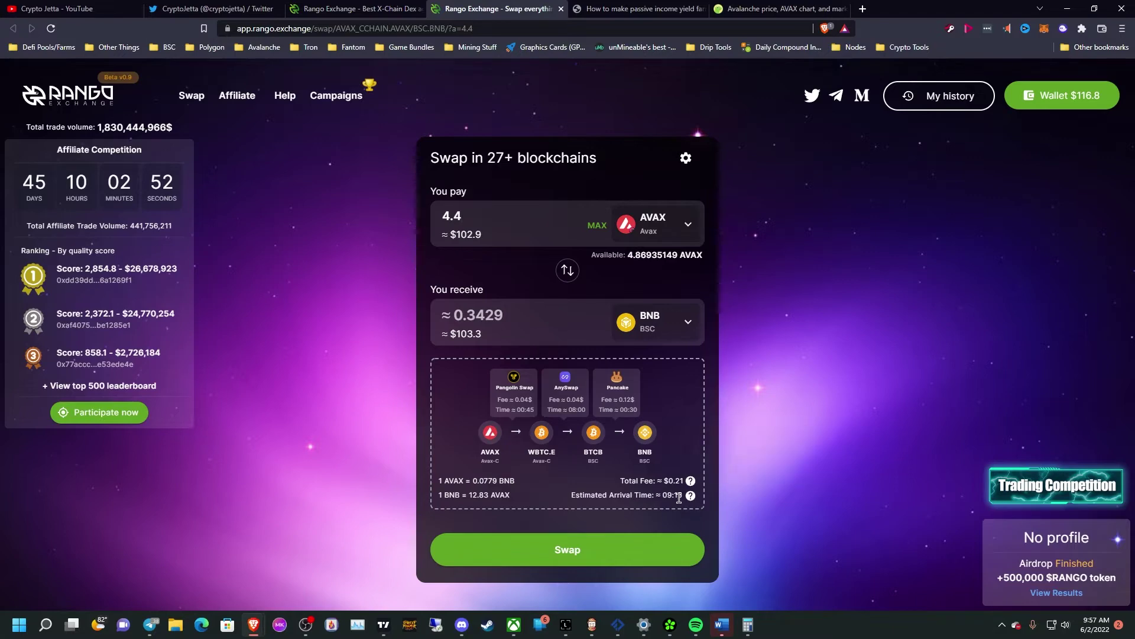
# Start the AVAX to BNB swap and confirm it with MetaMask as both the AVAX_CCHAIN and BSC wallet
pyautogui.moveTo(689, 499)
pyautogui.click(647, 547)
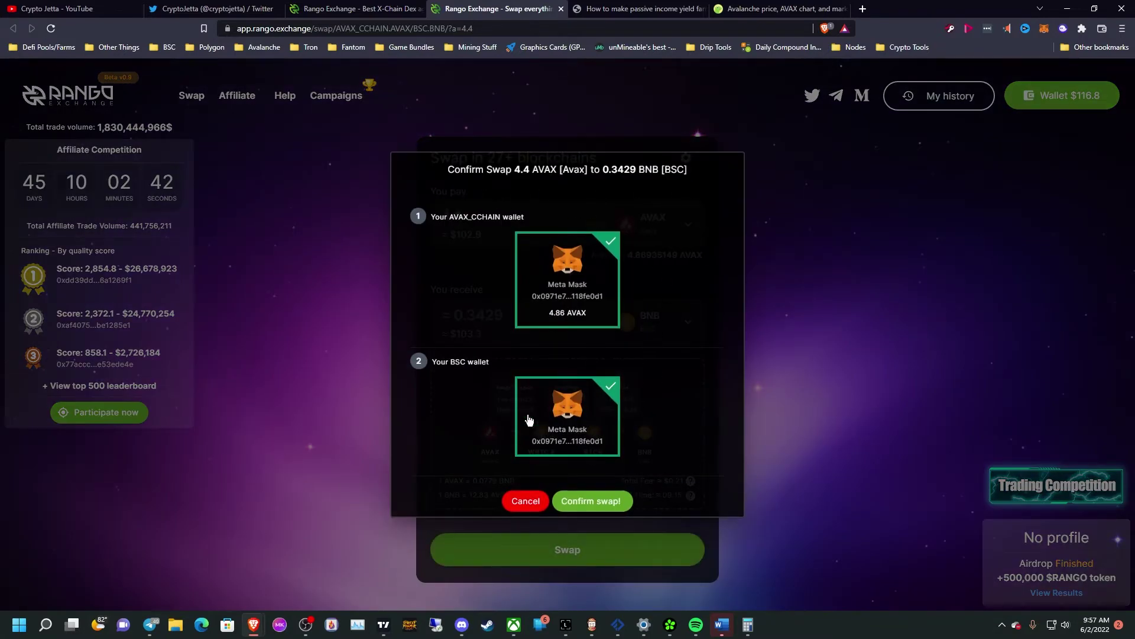
pyautogui.click(610, 504)
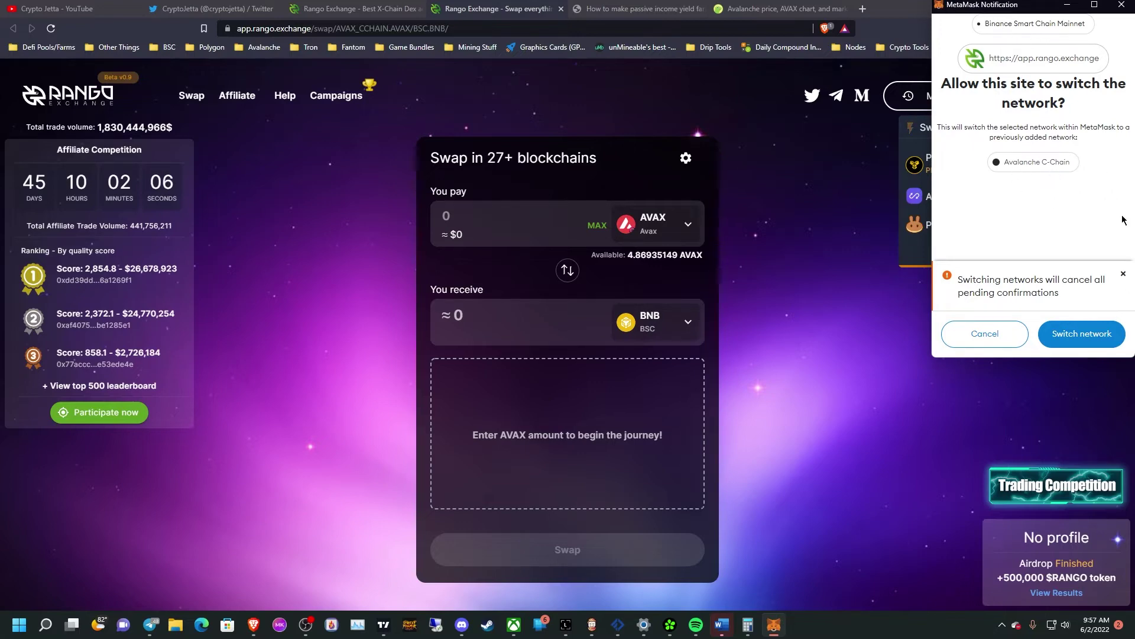
# Allow MetaMask to switch to Avalanche C-Chain, then review the gas fees and confirm the swap's transactions on that network
pyautogui.click(1104, 331)
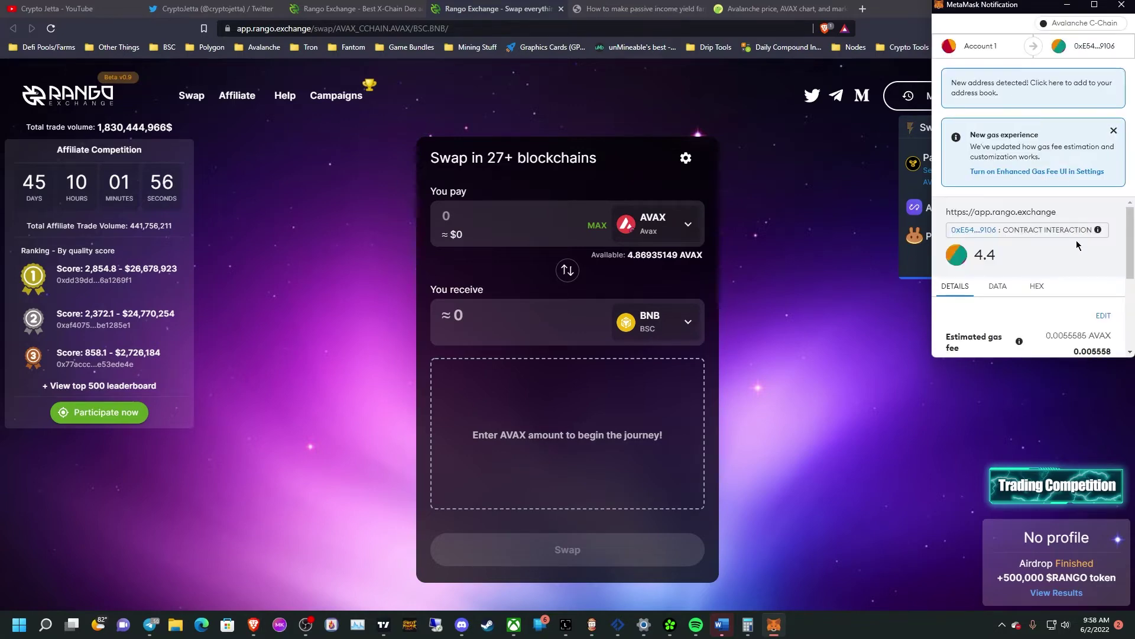
pyautogui.scroll(-2, 1078, 245)
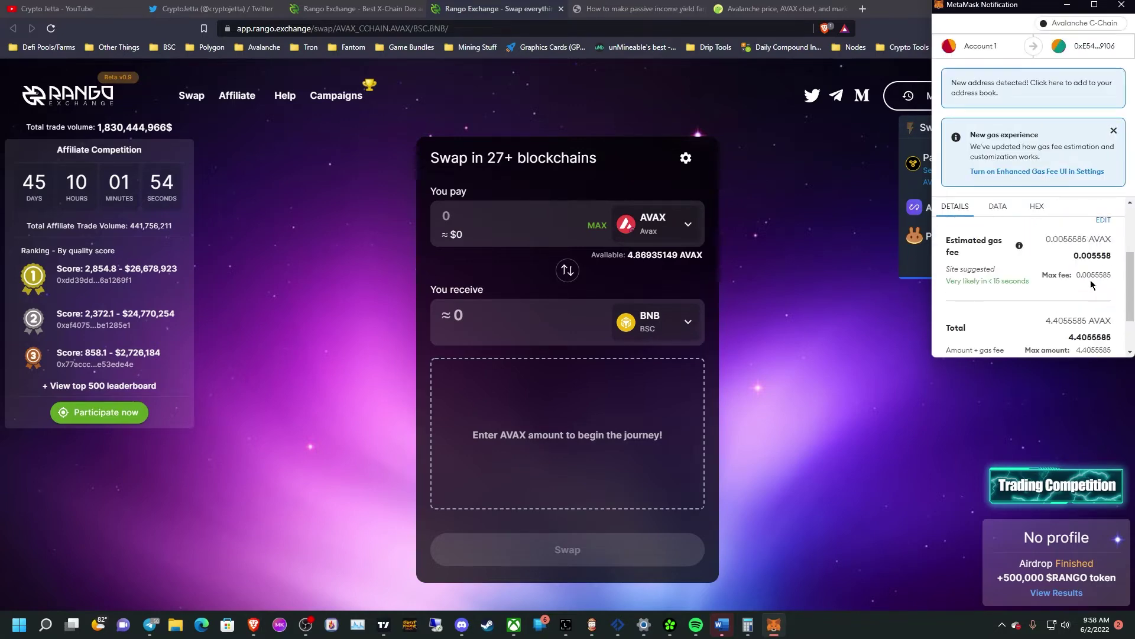
pyautogui.scroll(-2, 1092, 285)
pyautogui.scroll(5, 1090, 281)
pyautogui.scroll(-3, 1089, 276)
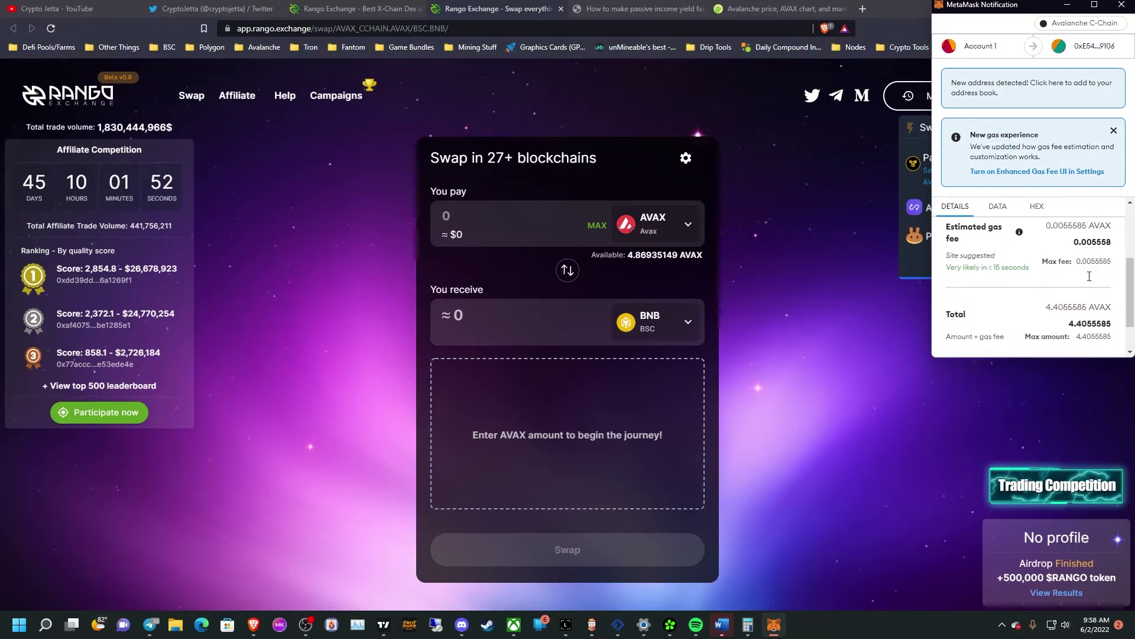
pyautogui.scroll(-1, 1089, 276)
pyautogui.scroll(4, 1020, 289)
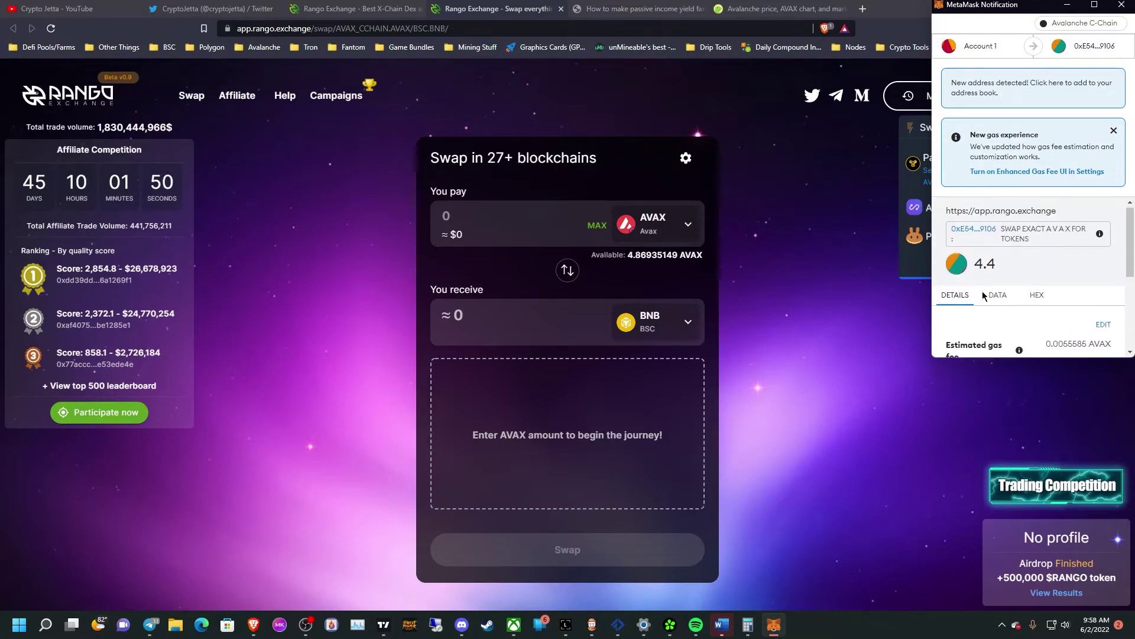
pyautogui.scroll(-4, 1005, 295)
pyautogui.scroll(4, 1029, 313)
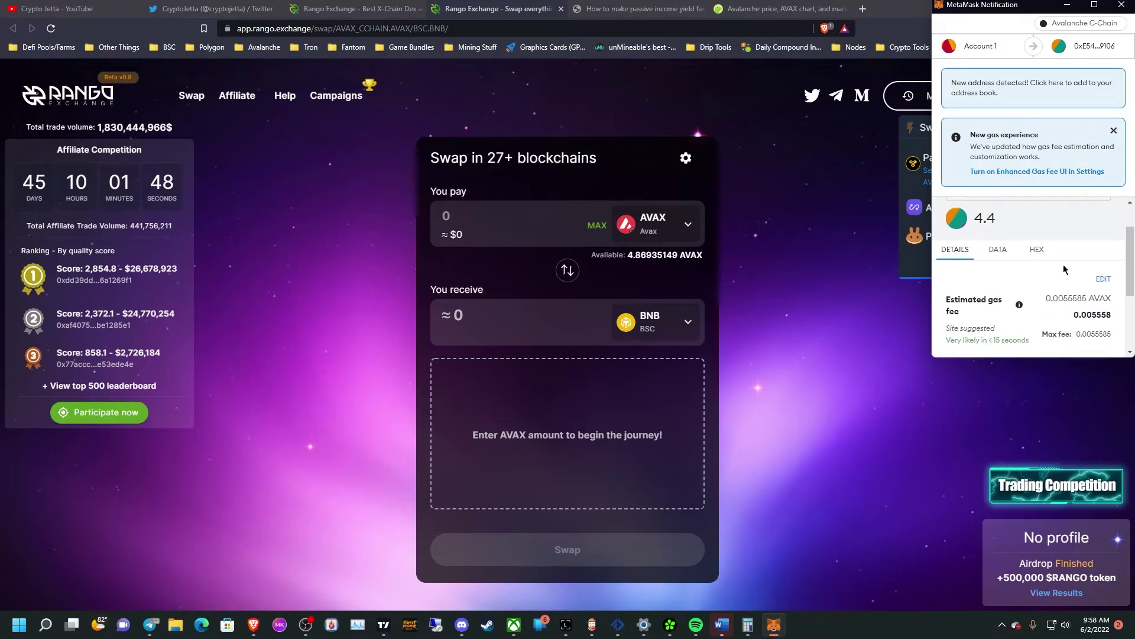
pyautogui.scroll(-4, 1065, 322)
pyautogui.click(1090, 333)
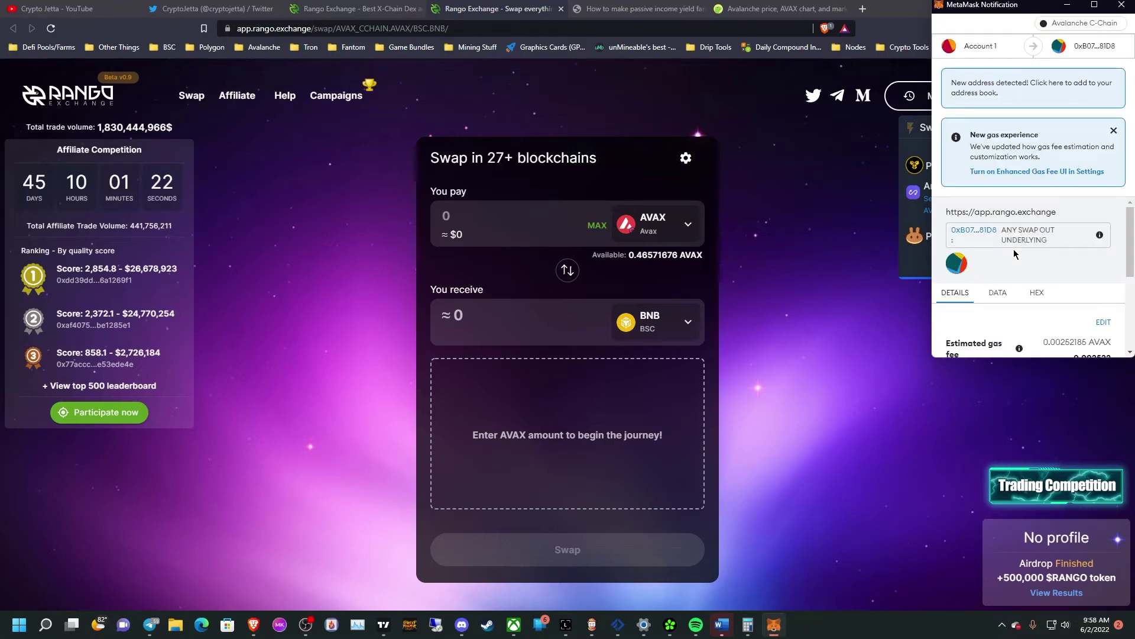
pyautogui.scroll(-3, 1014, 254)
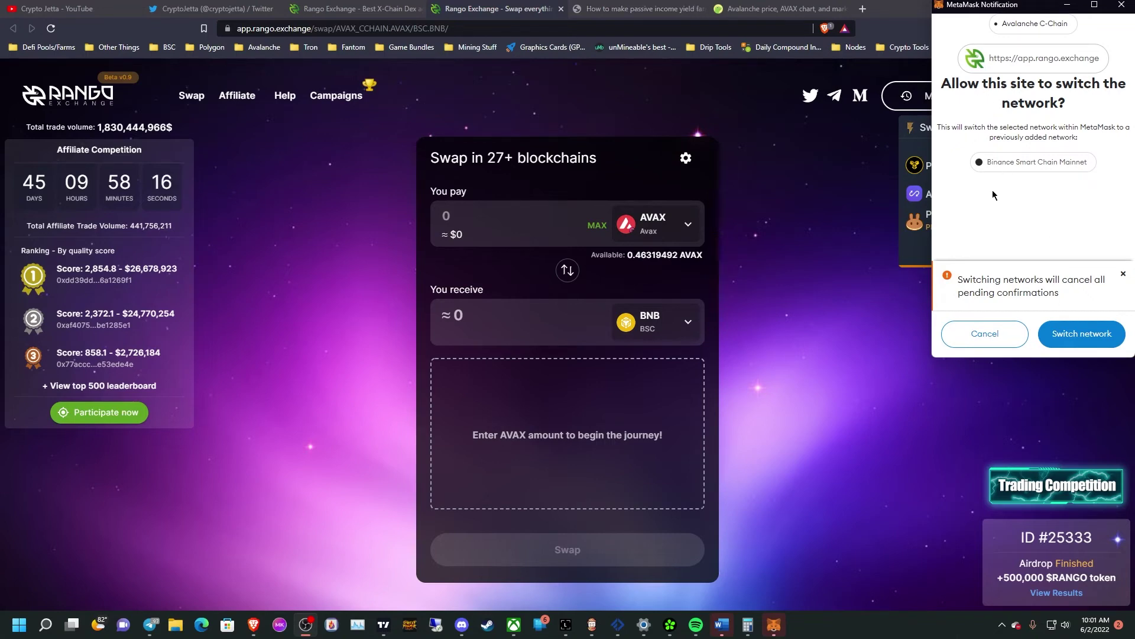
# Allow MetaMask to switch to Binance Smart Chain Mainnet and confirm the final Pancake transaction to BNB
pyautogui.click(1064, 336)
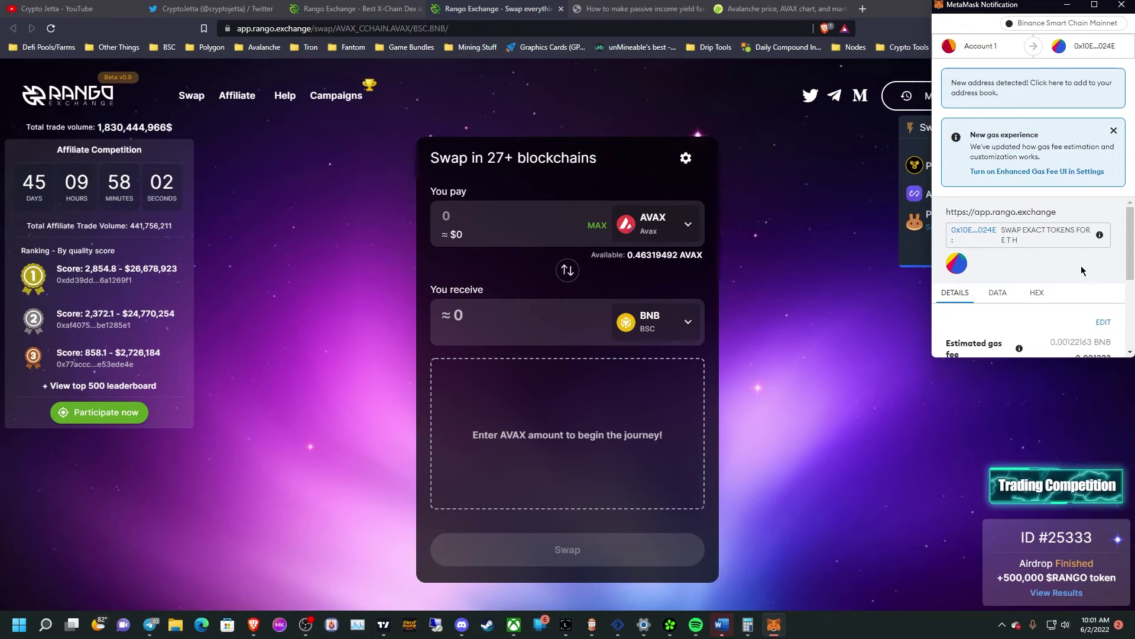
pyautogui.scroll(-3, 1113, 308)
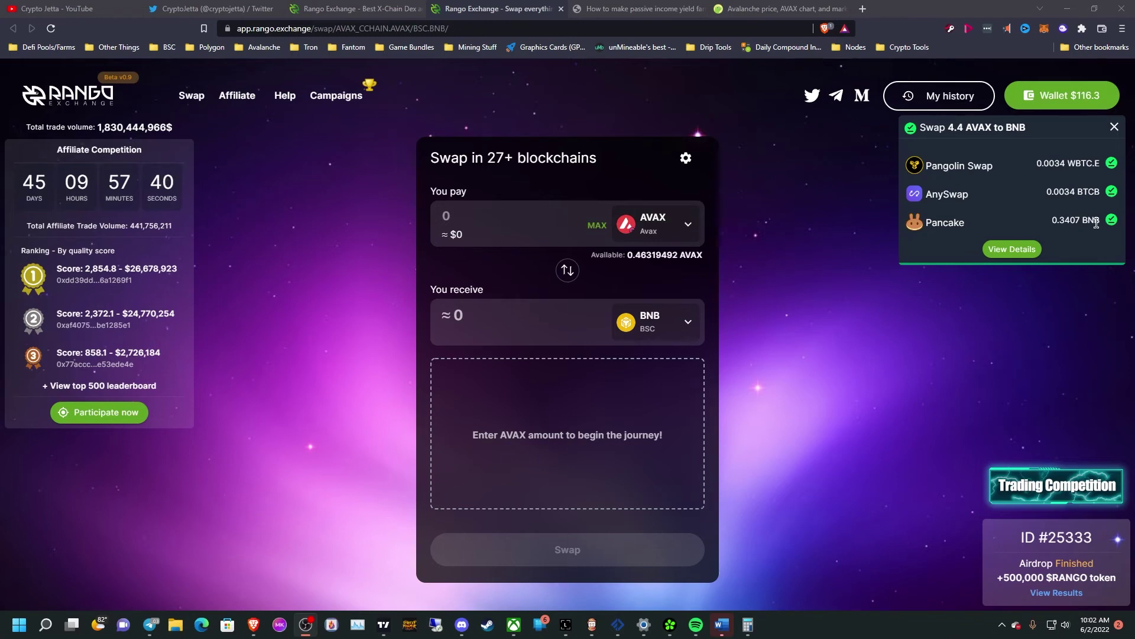
# Check the BNB balance in MetaMask and view the details of the finished AVAX to BNB swap
pyautogui.click(1046, 29)
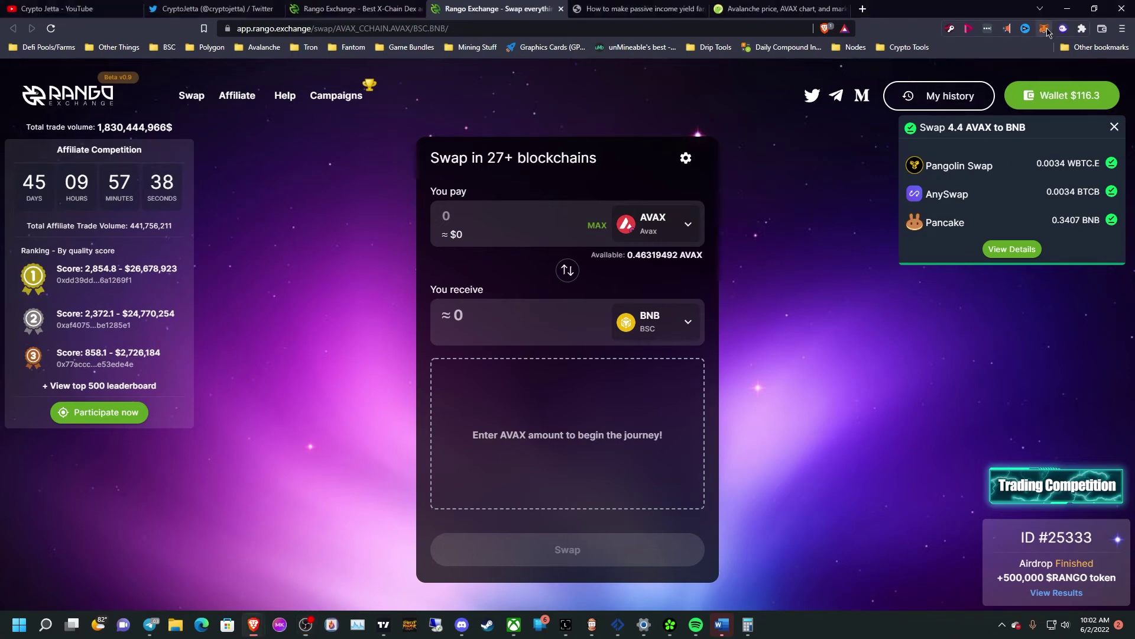
pyautogui.click(1045, 30)
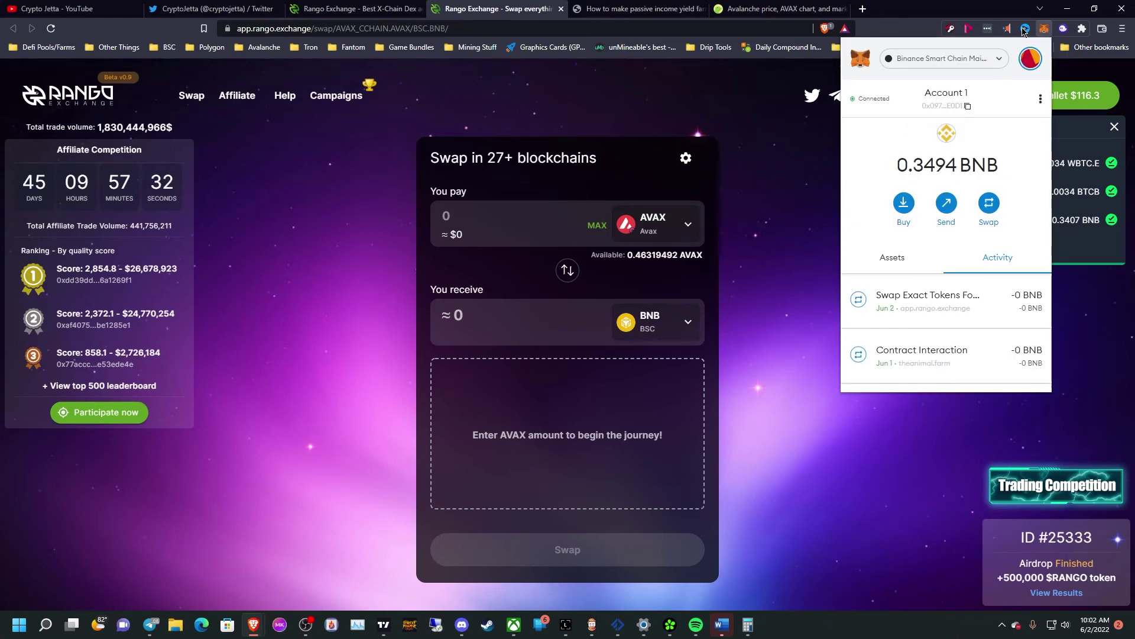
pyautogui.click(1043, 29)
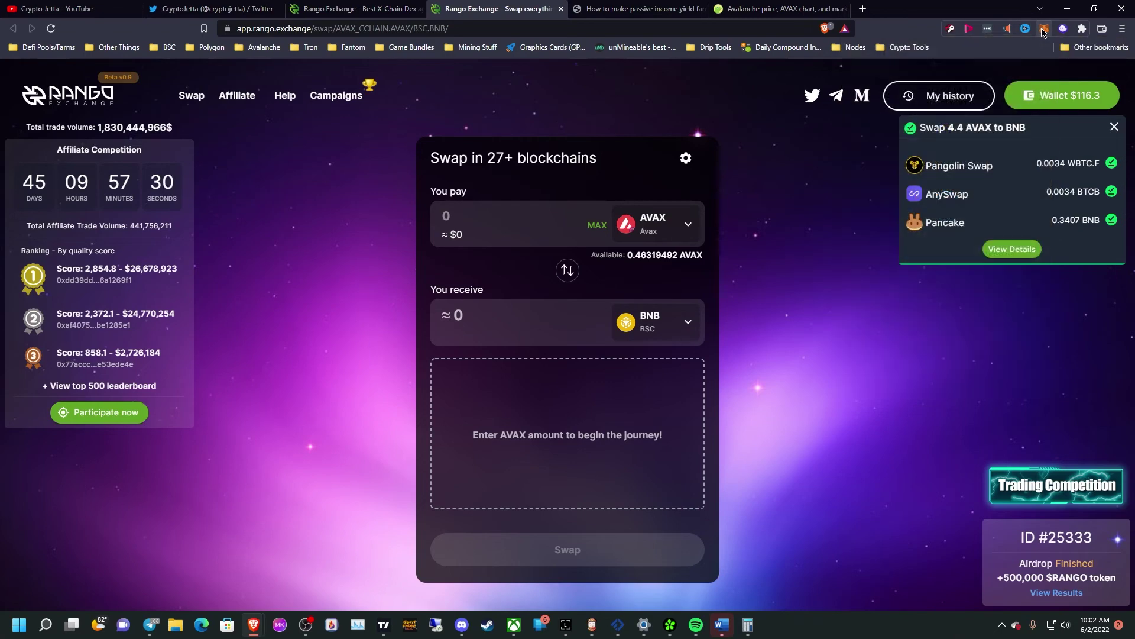
pyautogui.click(1012, 249)
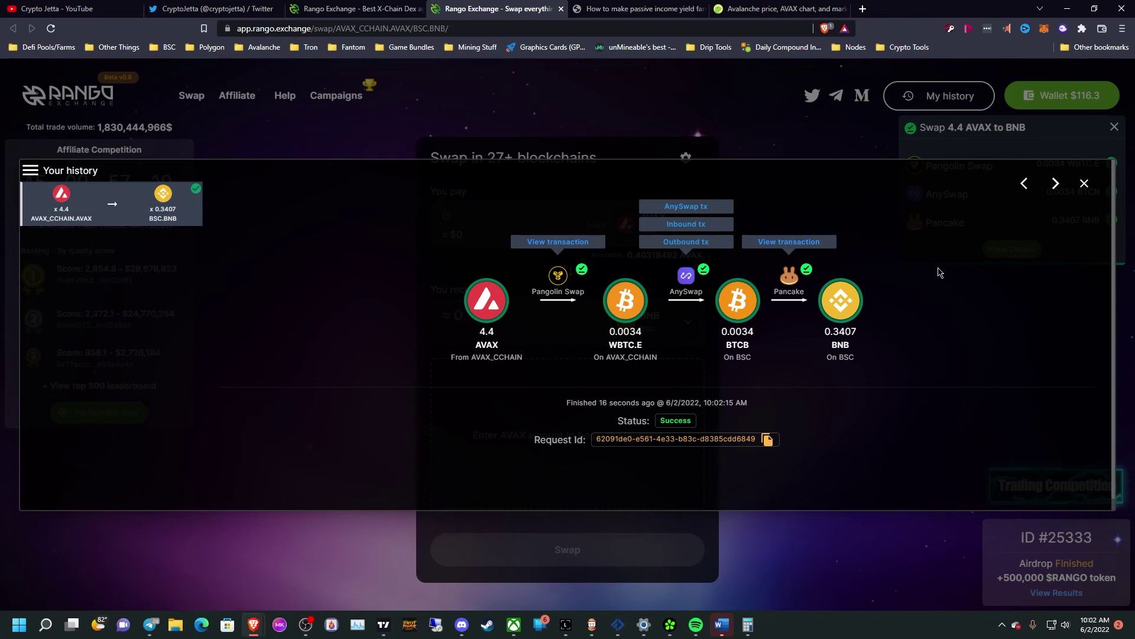
pyautogui.click(1084, 185)
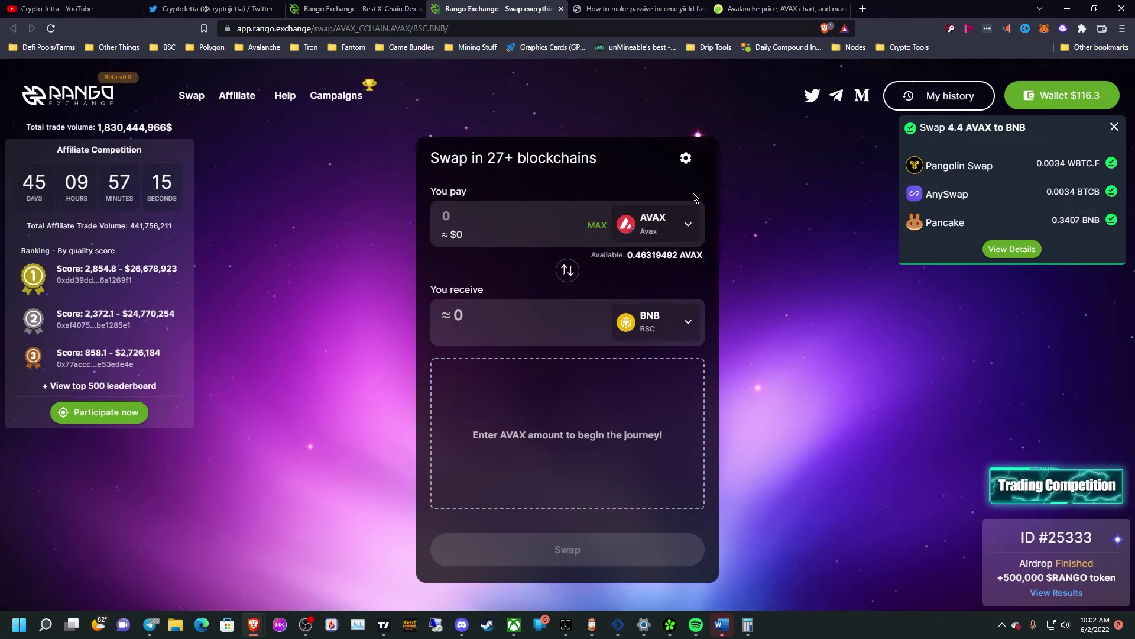
# Search the pay tokens for crypto and cro, and set the token to pay to CRO on Crypto.org
pyautogui.click(678, 234)
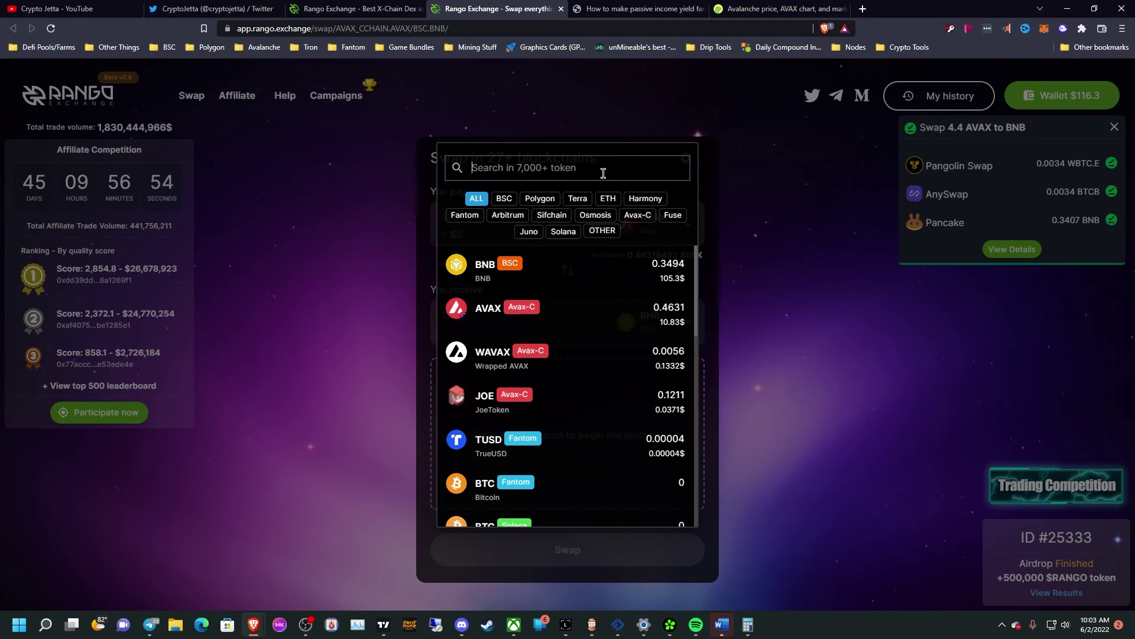
pyautogui.write('crypto')
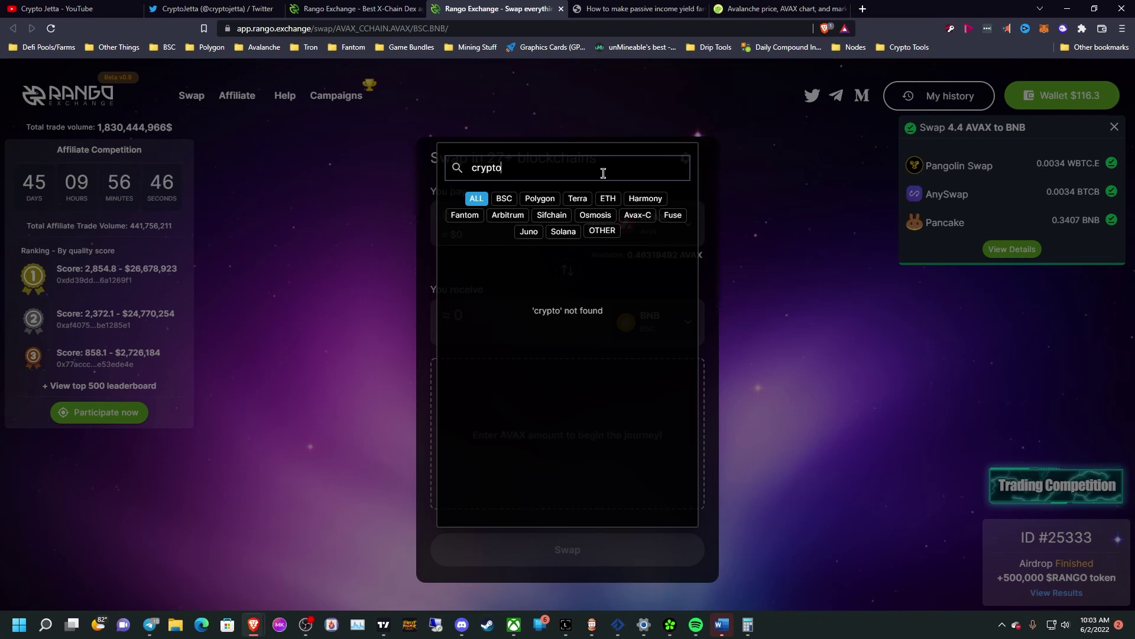
pyautogui.press('BackSpace')
pyautogui.press('BackSpace')
pyautogui.press('BackSpace')
pyautogui.press('BackSpace')
pyautogui.press('BackSpace')
pyautogui.press('BackSpace')
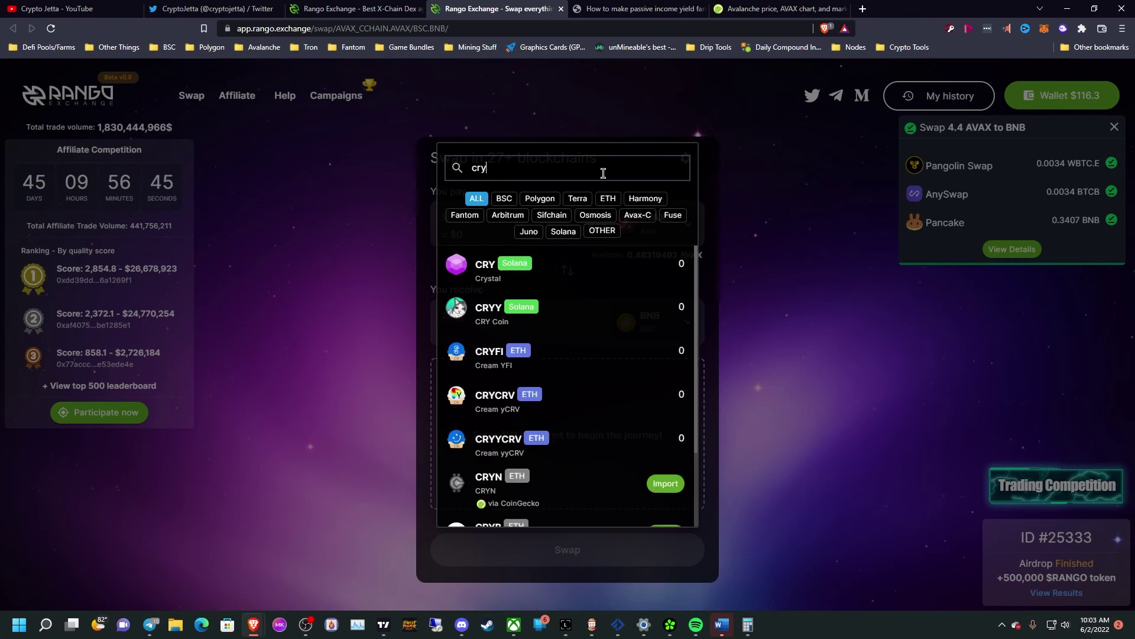
pyautogui.write('cro')
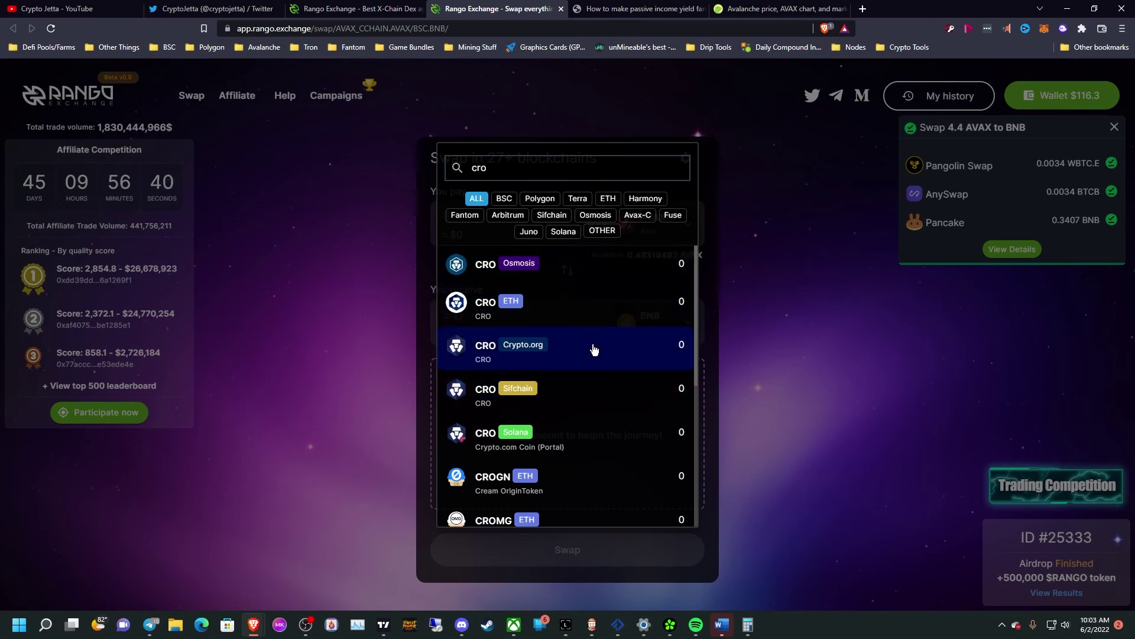
pyautogui.click(635, 331)
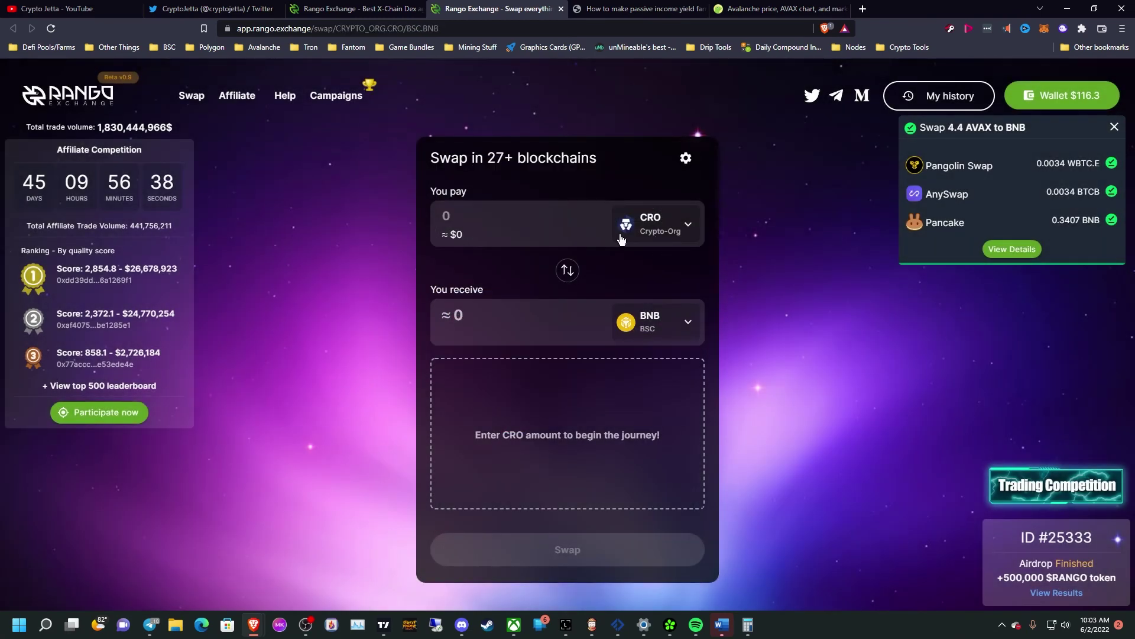
# Search the pay tokens for cro again and look through the blockchains that offer CRO, leaving the selection as is
pyautogui.click(669, 227)
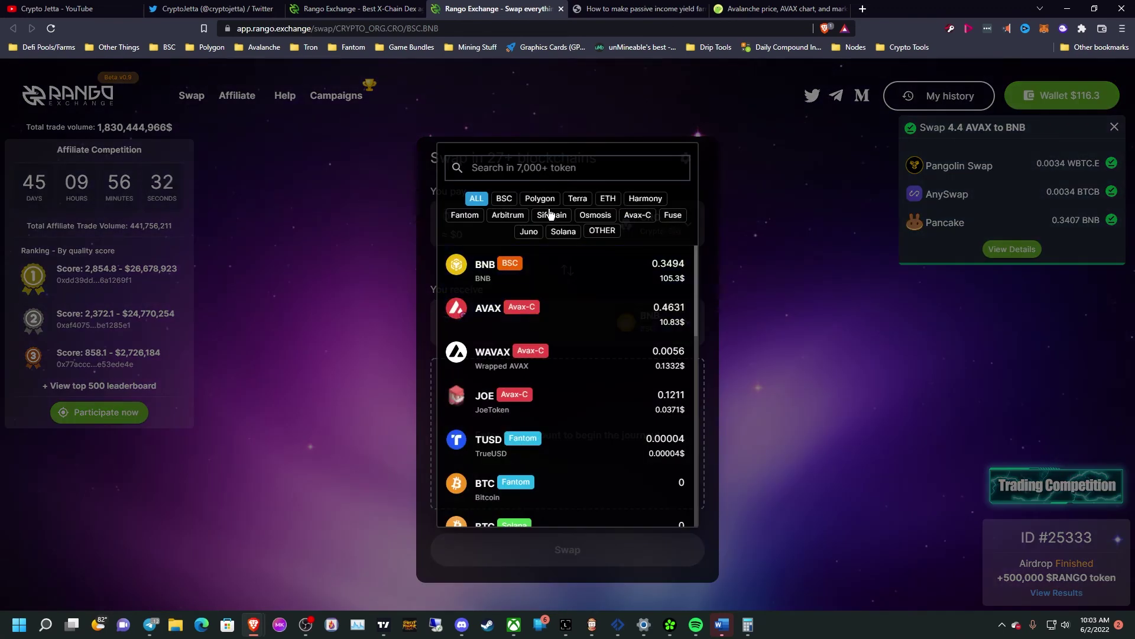
pyautogui.write('cro')
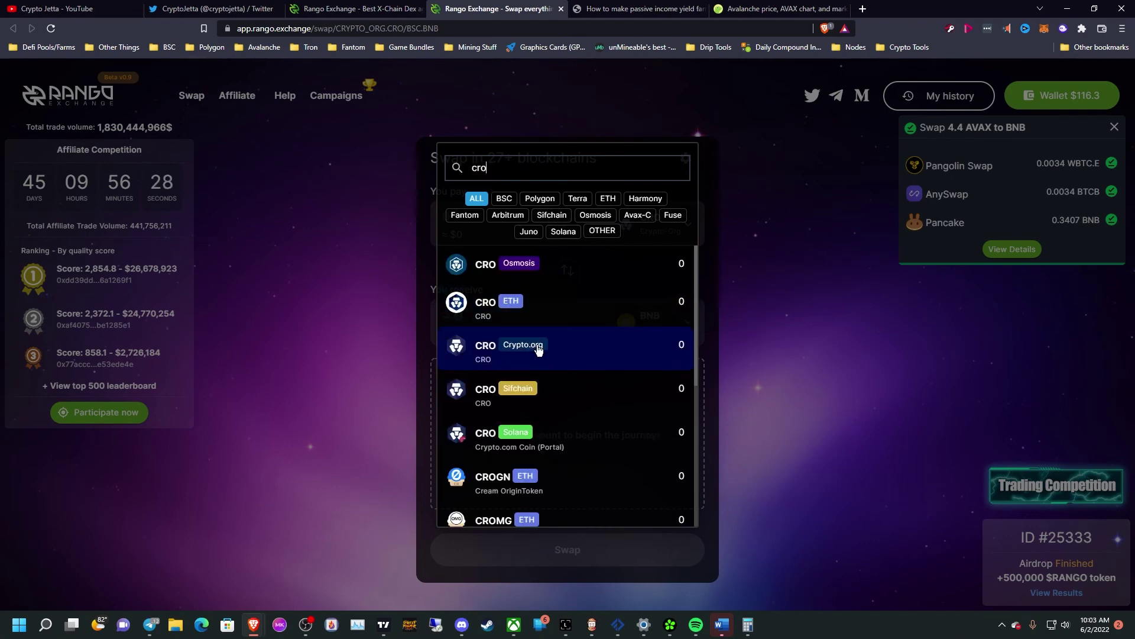
pyautogui.scroll(-3, 586, 348)
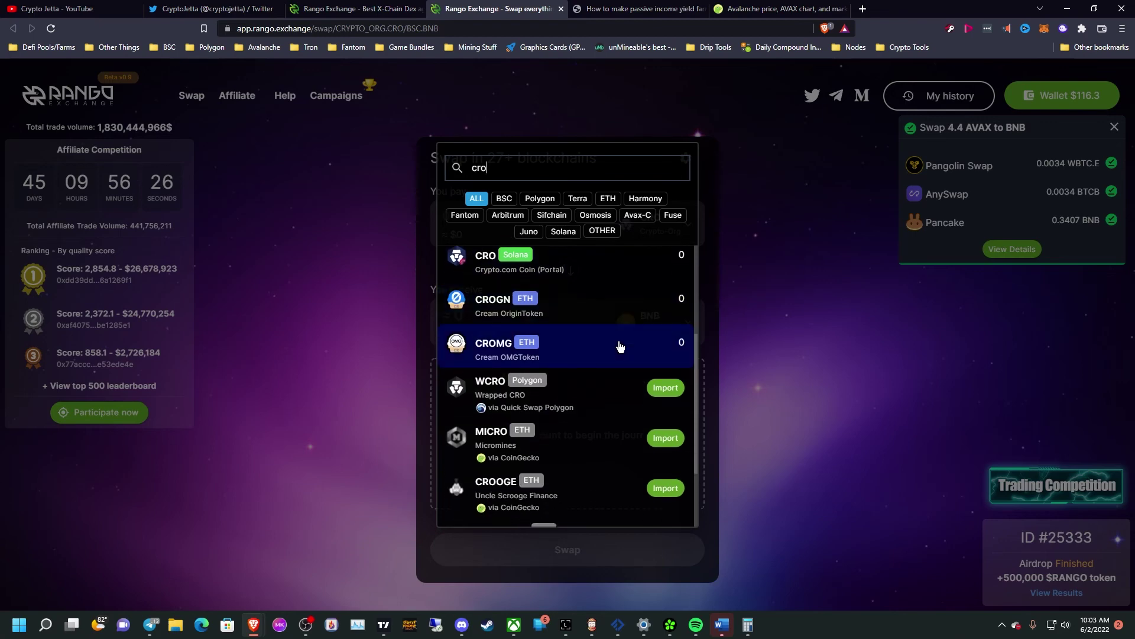
pyautogui.scroll(-2, 642, 335)
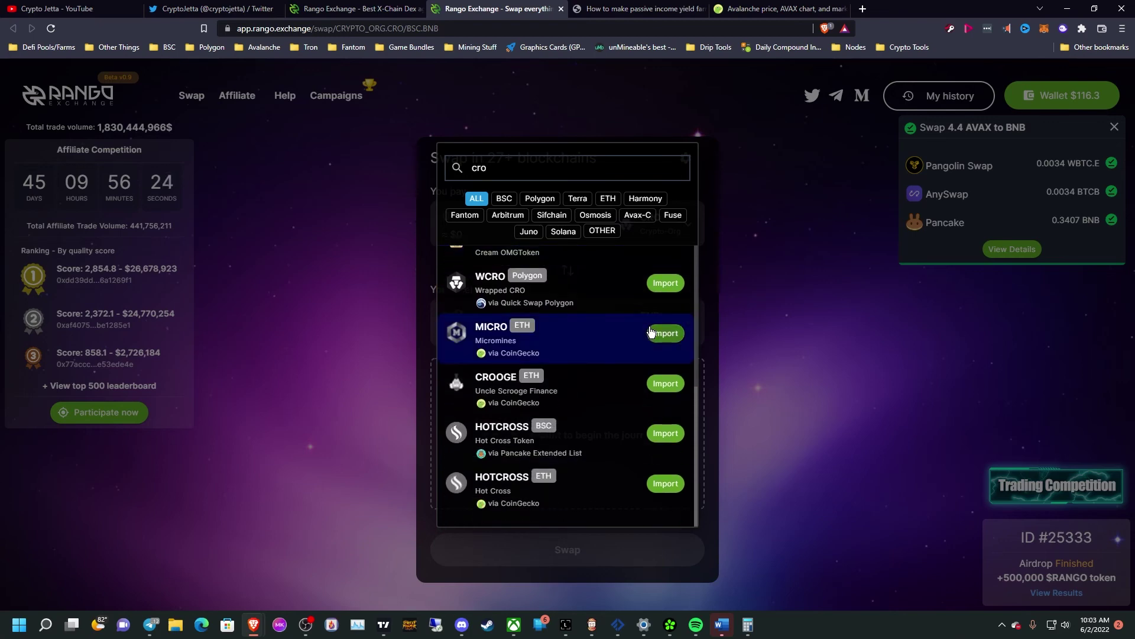
pyautogui.scroll(5, 647, 328)
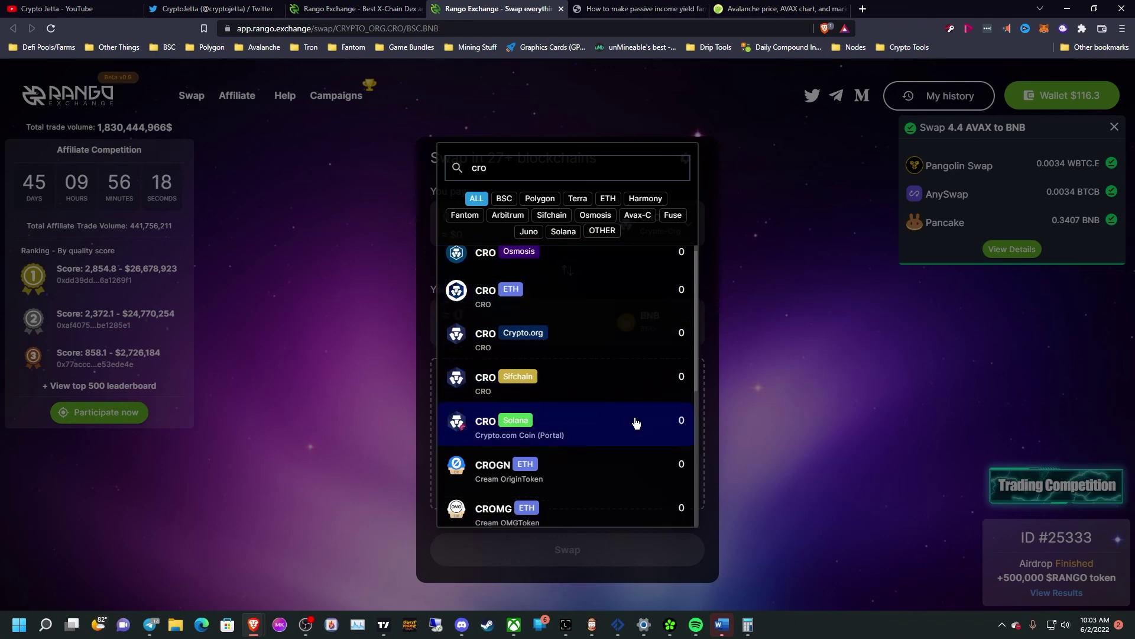
pyautogui.scroll(-4, 634, 423)
pyautogui.scroll(4, 631, 395)
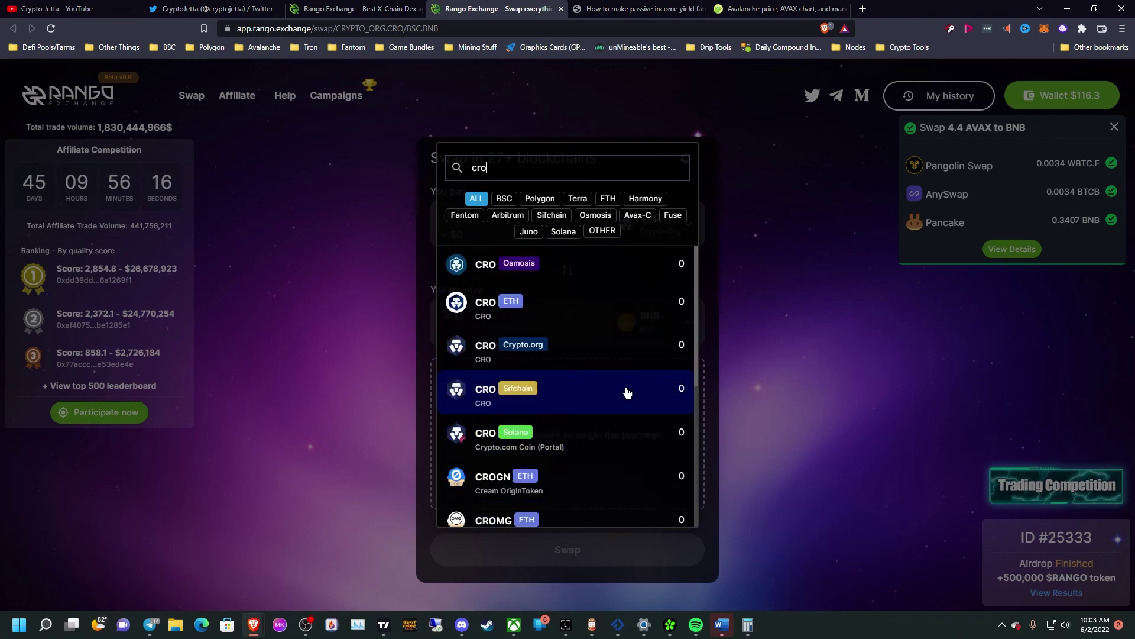
pyautogui.scroll(-1, 612, 417)
pyautogui.scroll(1, 601, 411)
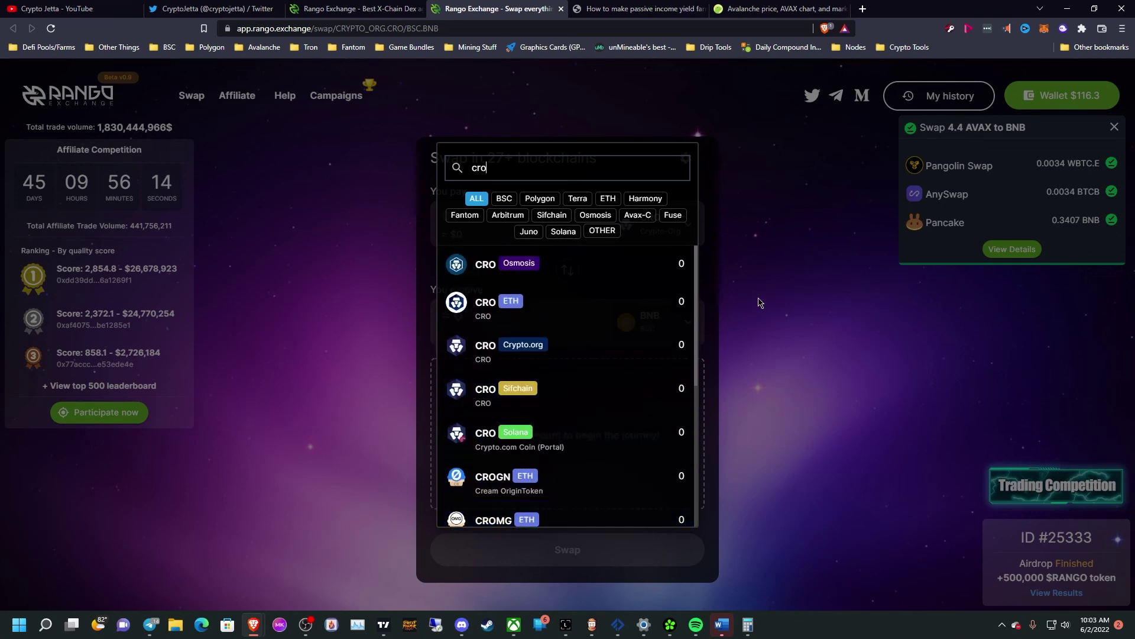
pyautogui.click(871, 323)
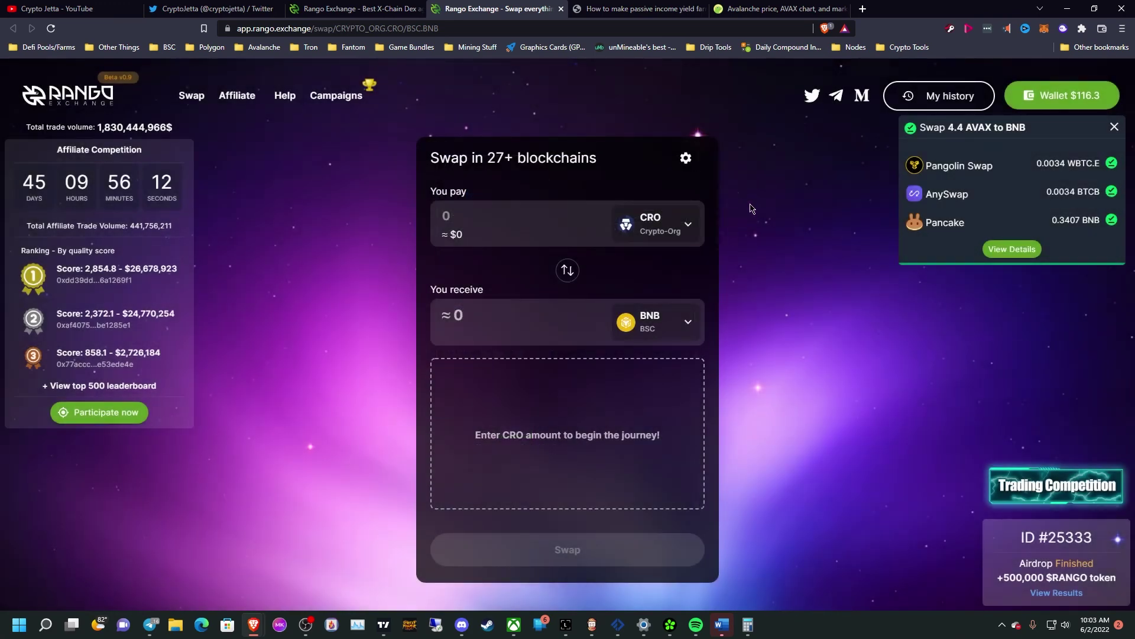